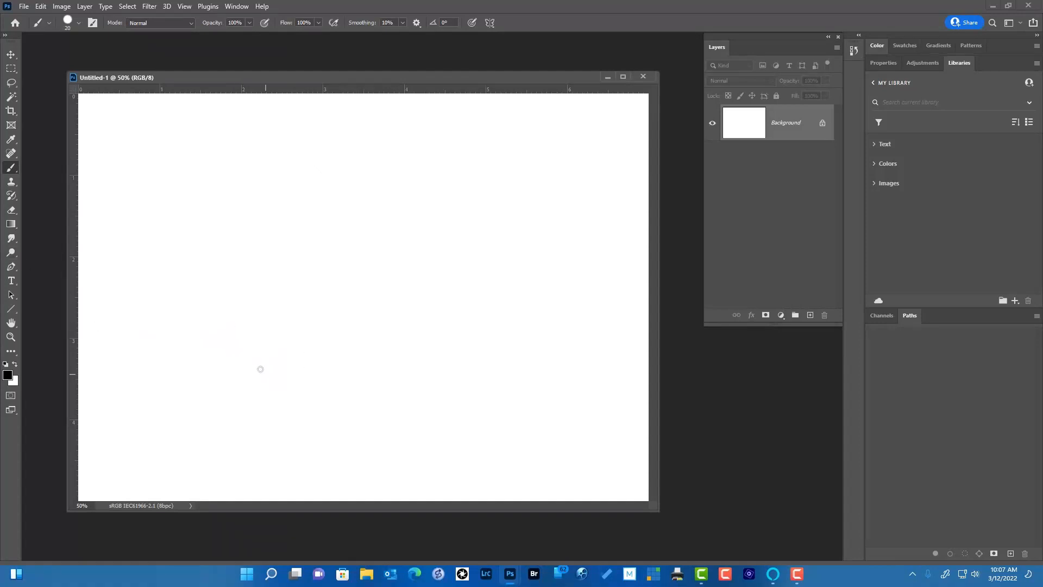
Paint a freehand signature in black on the blank canvas with the 20 px brush
mouse_move(253, 426)
left_mouse_down()
mouse_move(259, 286)
mouse_move(239, 382)
mouse_move(310, 314)
mouse_move(346, 345)
mouse_move(398, 316)
left_mouse_up()
left_click_drag(313, 349, 374, 306)
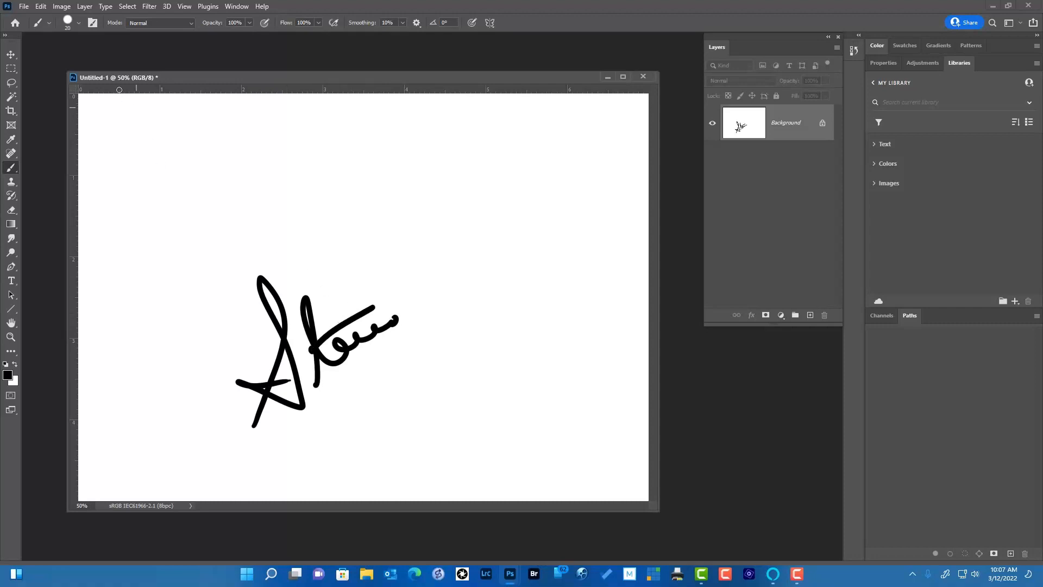
left_click(24, 7)
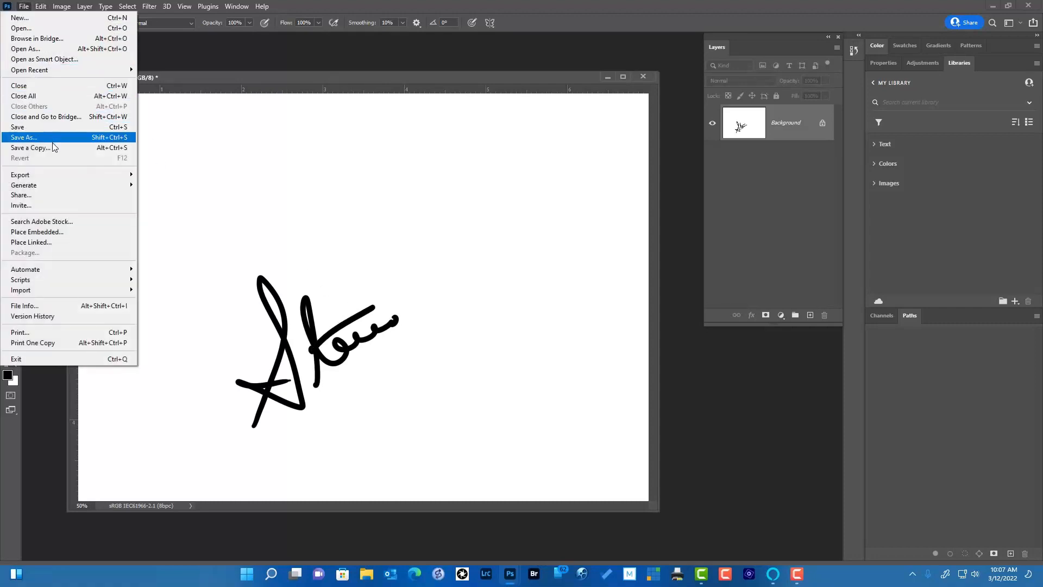
mouse_move(41, 7)
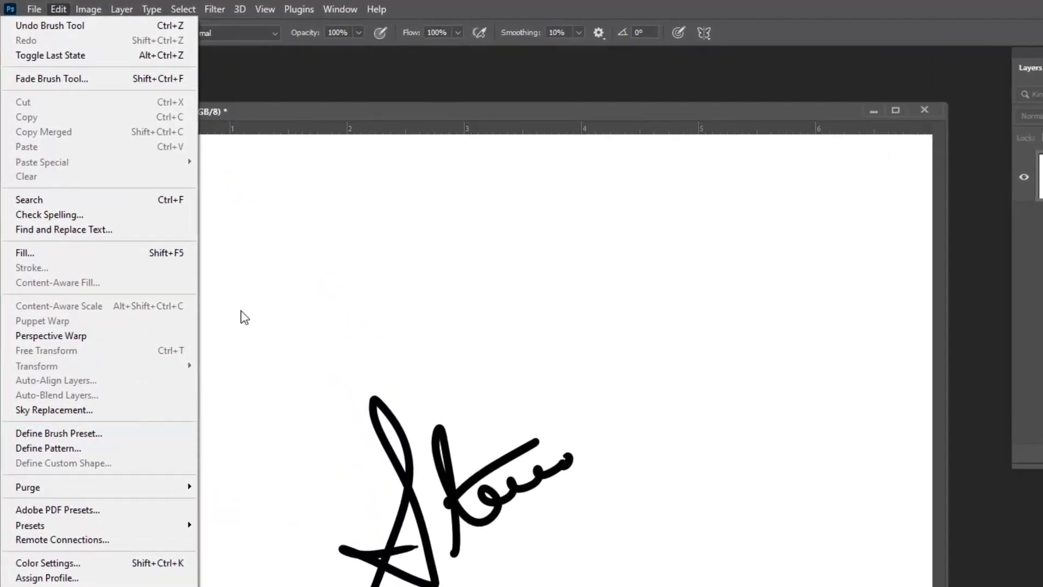
left_click(402, 116)
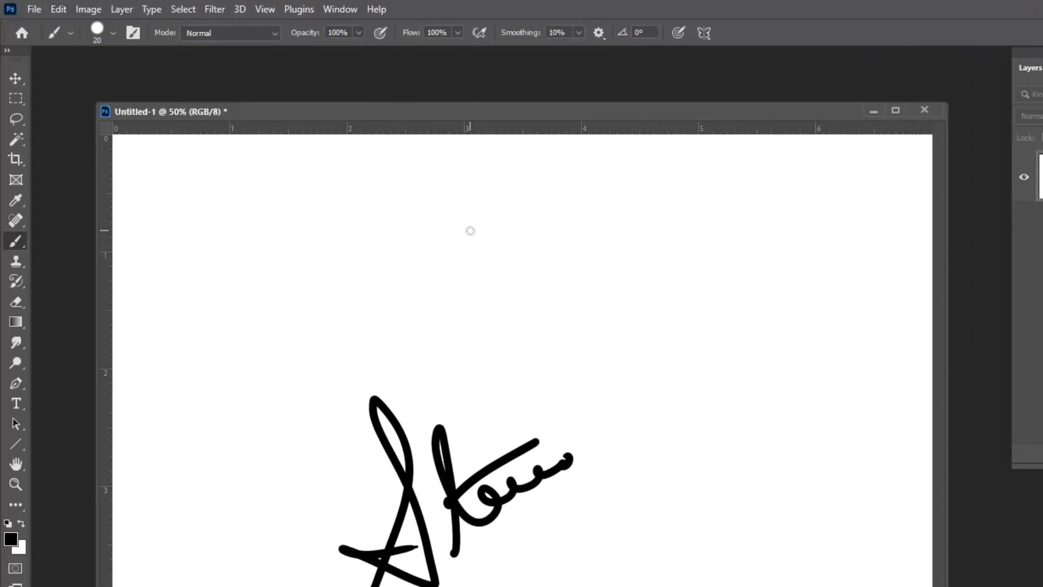
Undo all the painted signature strokes so the canvas is blank
key("ctrl+z")
key("ctrl+z")
key("ctrl+z")
key("ctrl+z")
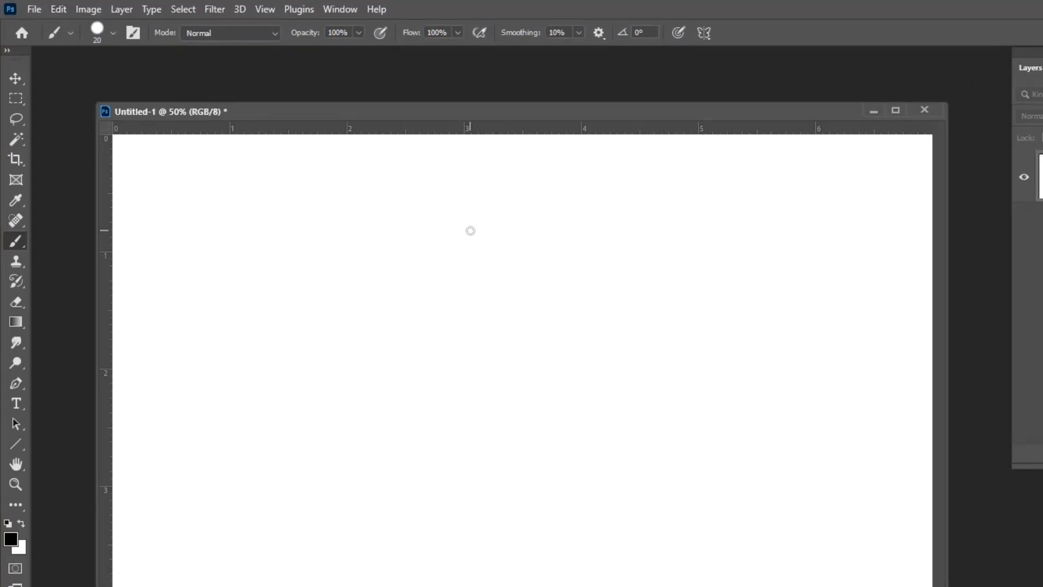
left_click_drag(480, 116, 486, 144)
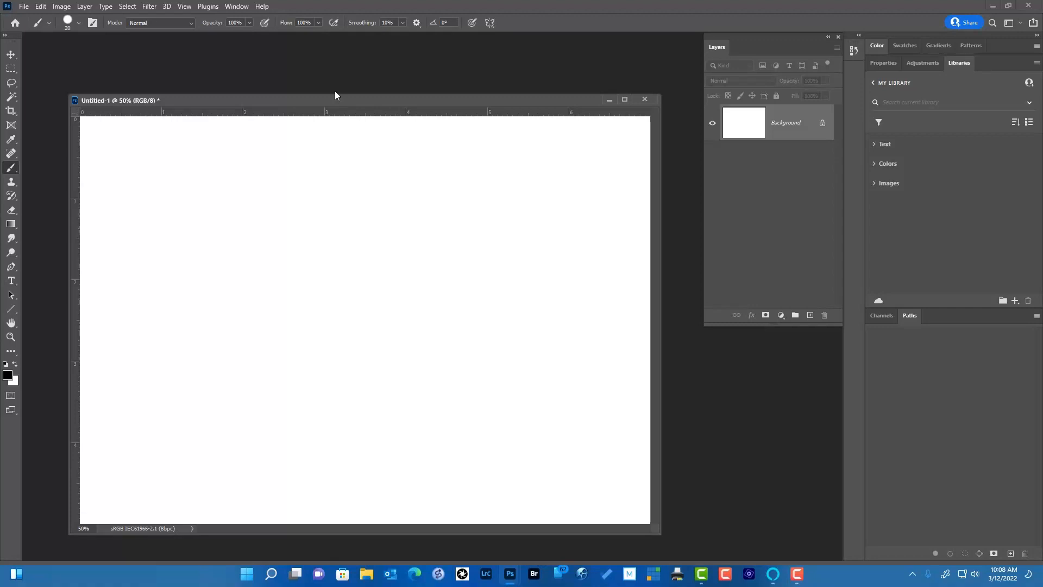
Delete the _MG_9726.xmp sidecar file from the Week-1 folder and open _MG_9726.CR2 through Camera Raw with unchanged settings
key("ctrl+o")
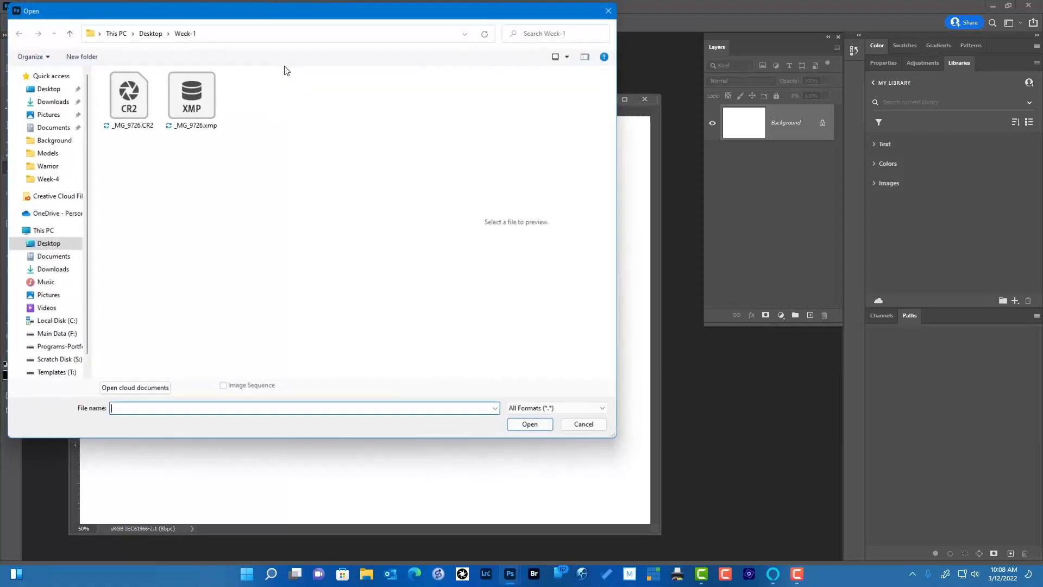
left_click(207, 97)
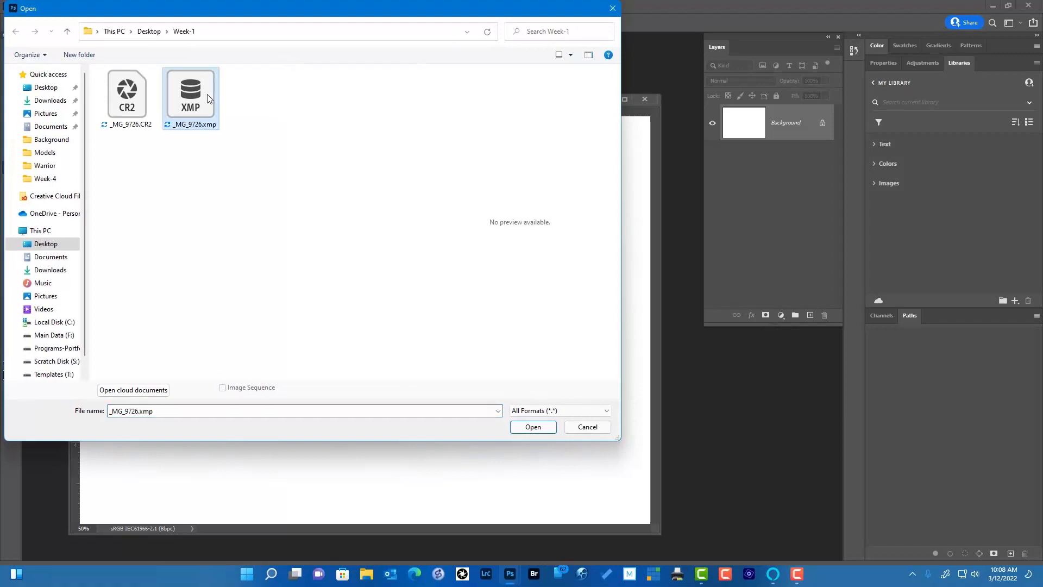
key("Delete")
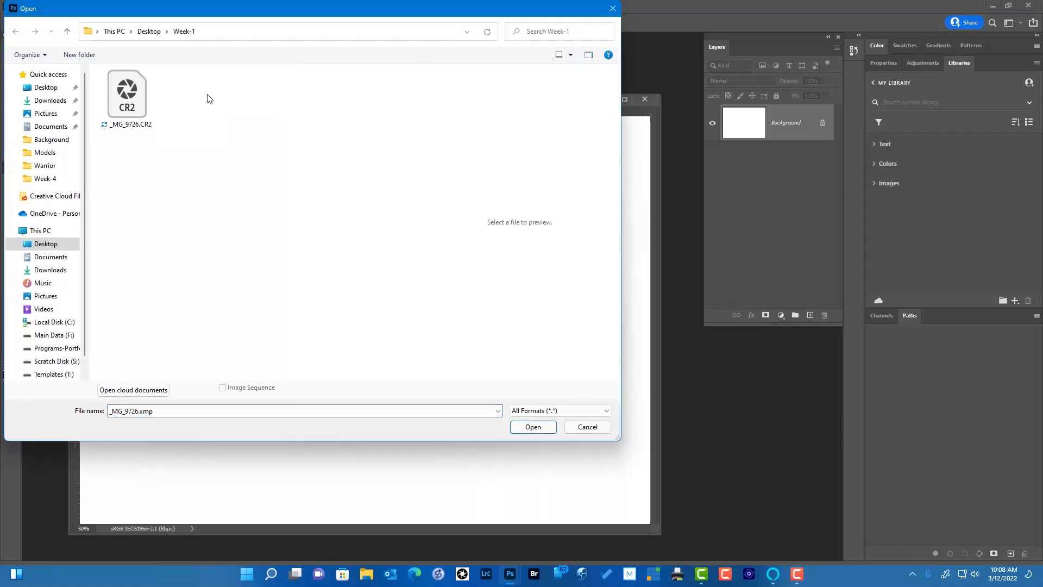
double_click(123, 97)
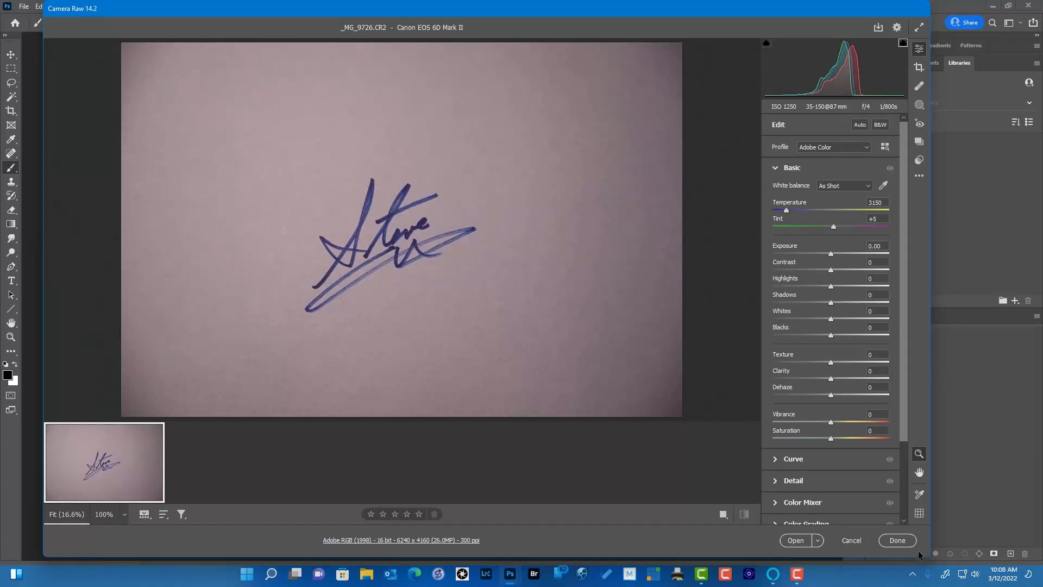
left_click(801, 539)
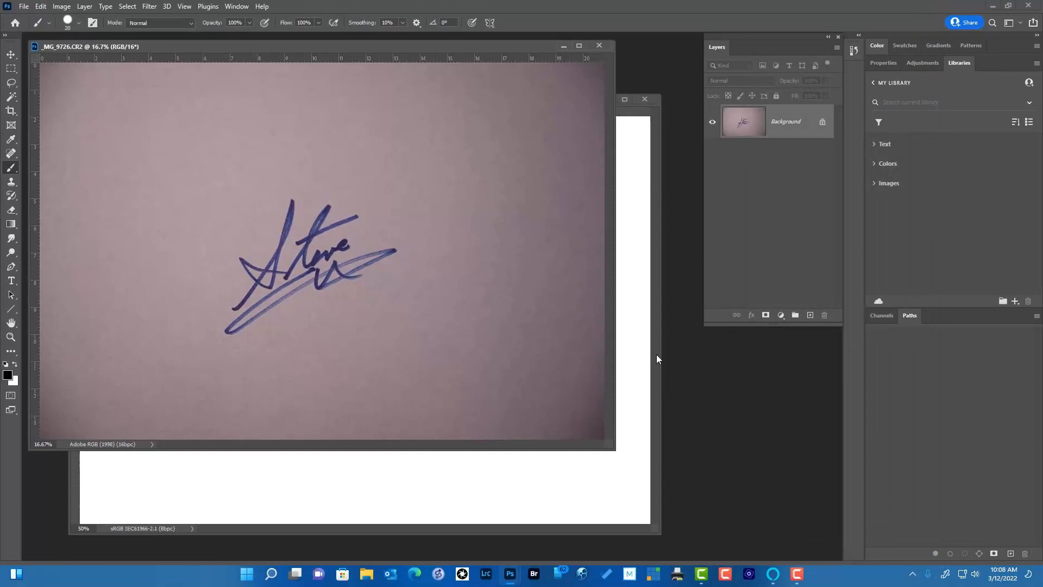
mouse_move(447, 46)
left_mouse_down()
mouse_move(468, 57)
mouse_move(462, 50)
left_mouse_up()
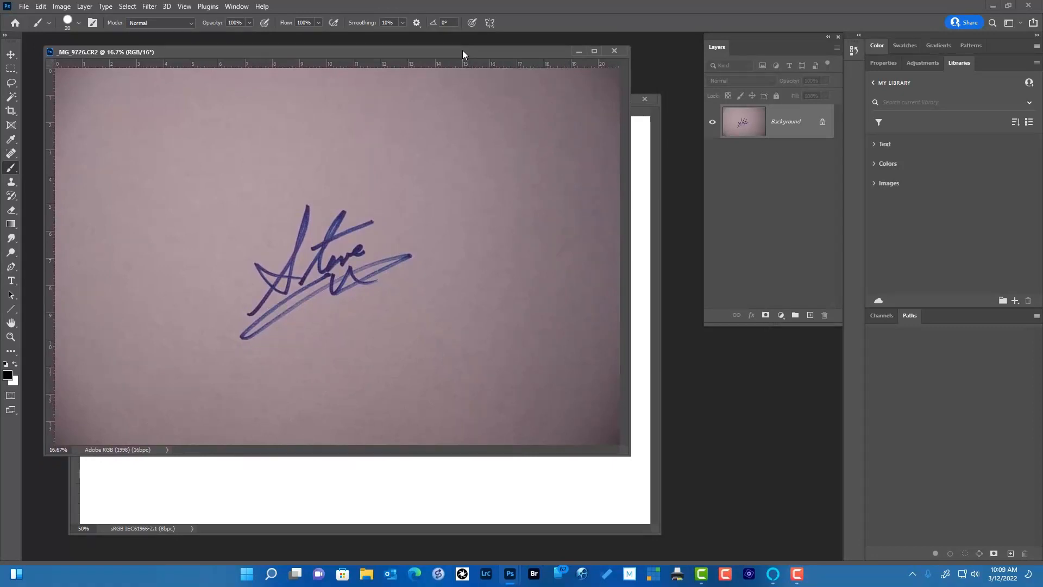
Lasso around the blue signature in the photo and define it as a brush preset with the default name
key("l")
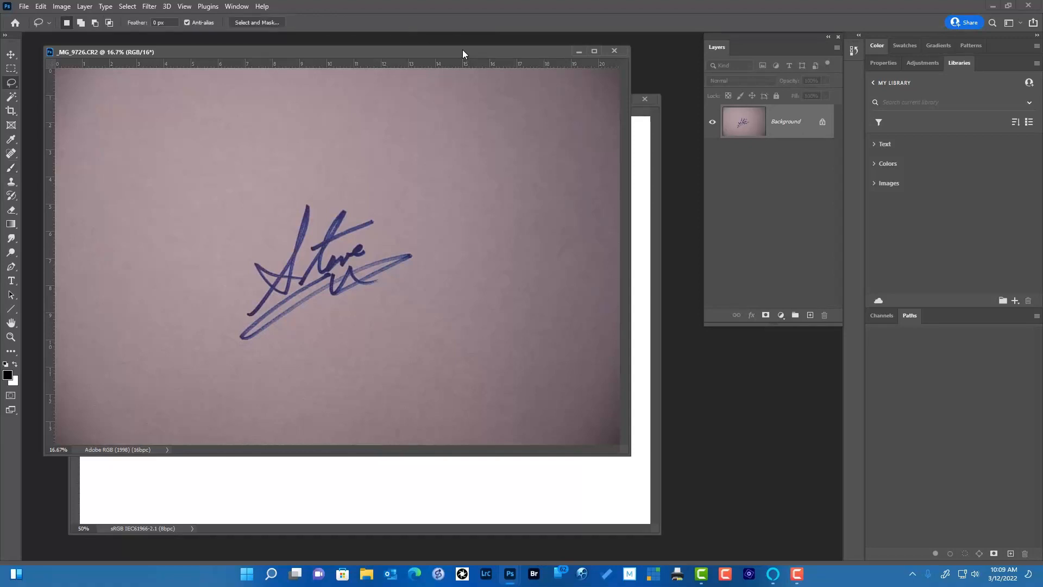
key("ctrl")
key("ctrl")
key("ctrl")
key("ctrl")
mouse_move(278, 244)
left_mouse_down()
mouse_move(219, 269)
mouse_move(224, 337)
mouse_move(273, 338)
mouse_move(308, 310)
mouse_move(402, 281)
mouse_move(402, 244)
mouse_move(377, 244)
mouse_move(386, 219)
mouse_move(357, 212)
mouse_move(349, 195)
mouse_move(289, 209)
mouse_move(280, 246)
left_mouse_up()
left_click(41, 6)
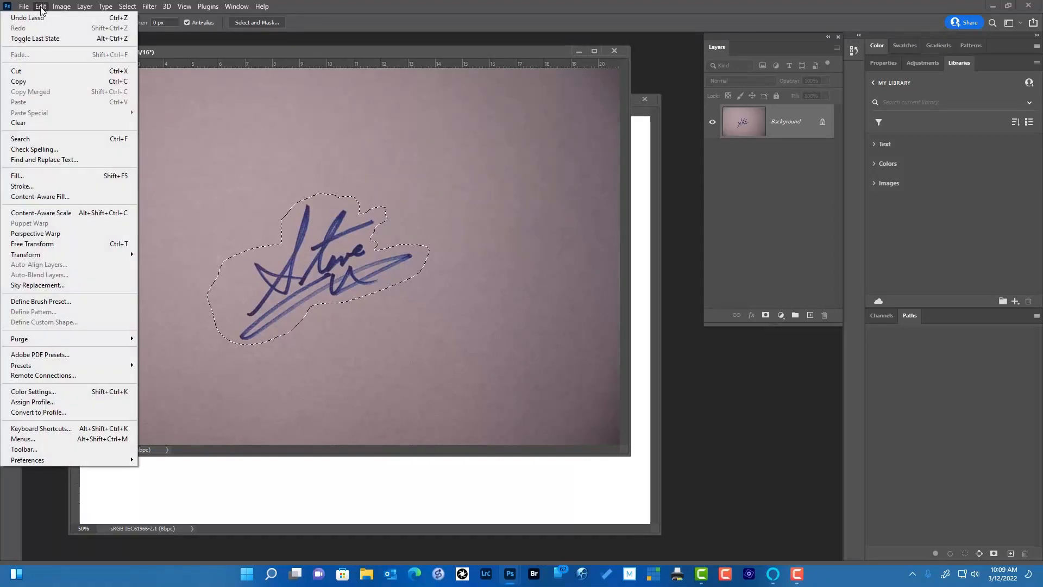
left_click(60, 302)
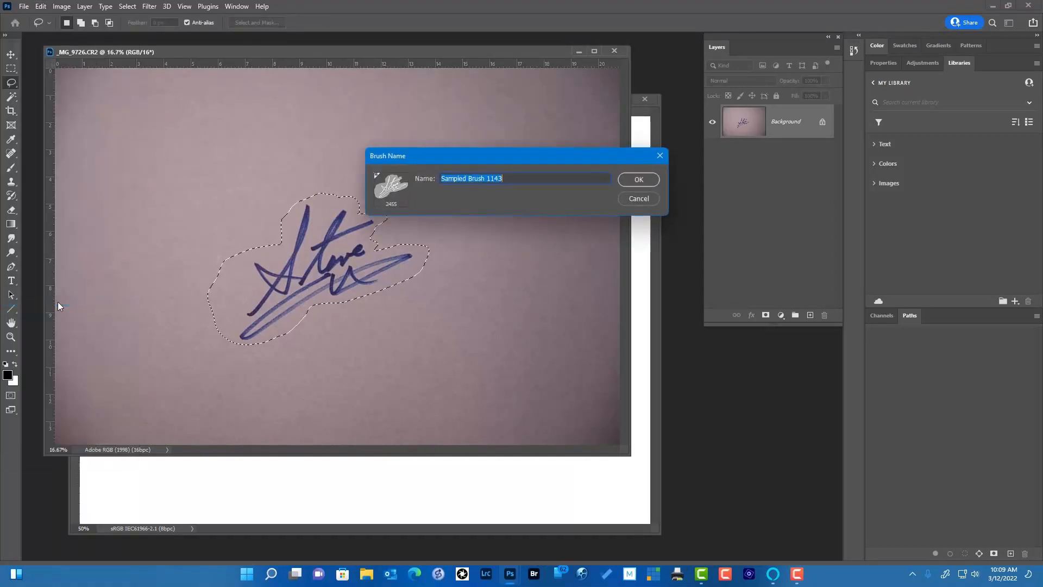
left_click(636, 183)
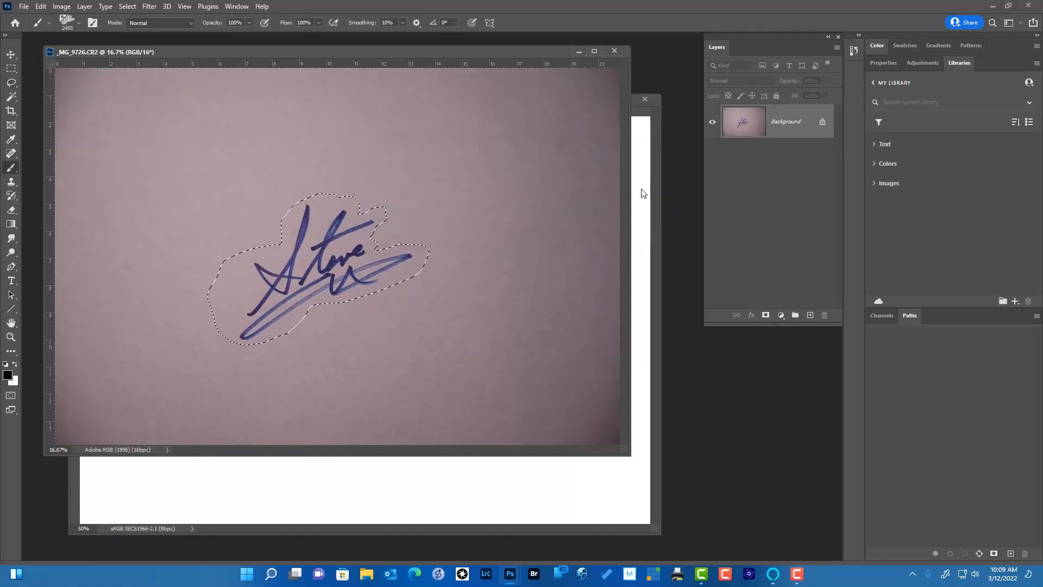
Stamp the sampled signature brush once at 600 px on the blank Untitled-1 document and undo the stamp
left_click(652, 197)
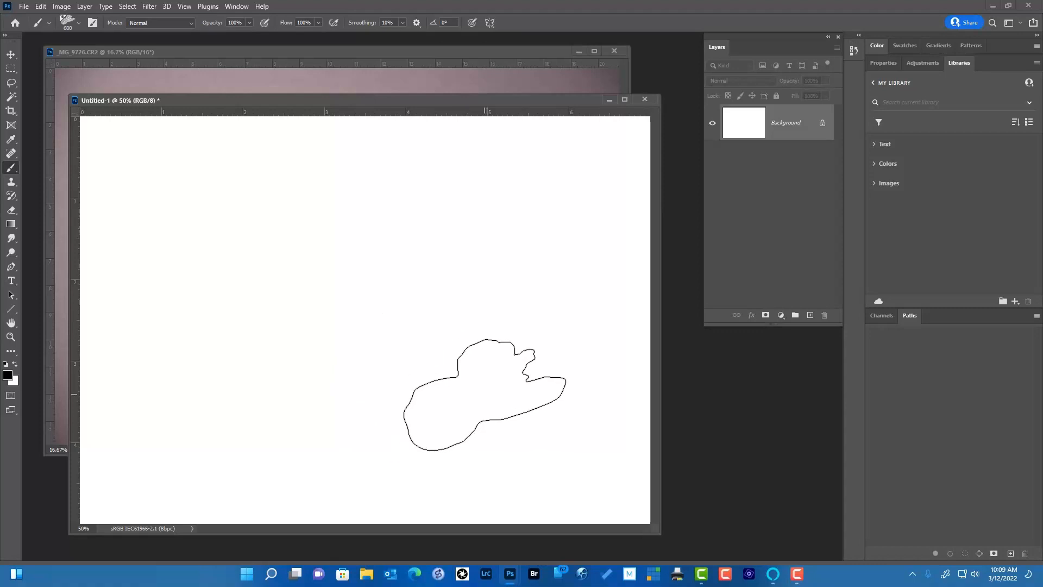
left_click(484, 394)
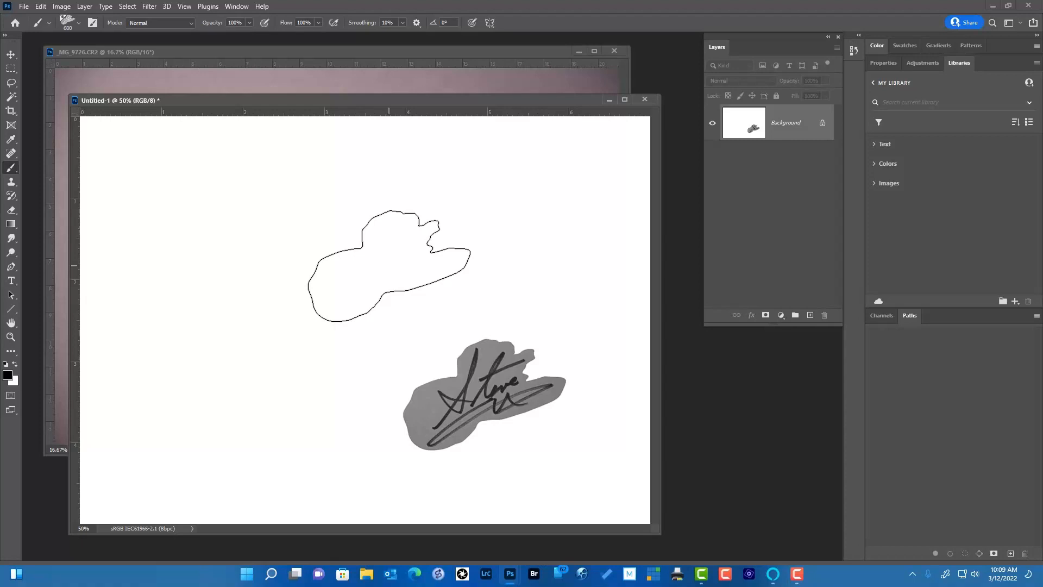
key("ctrl+z")
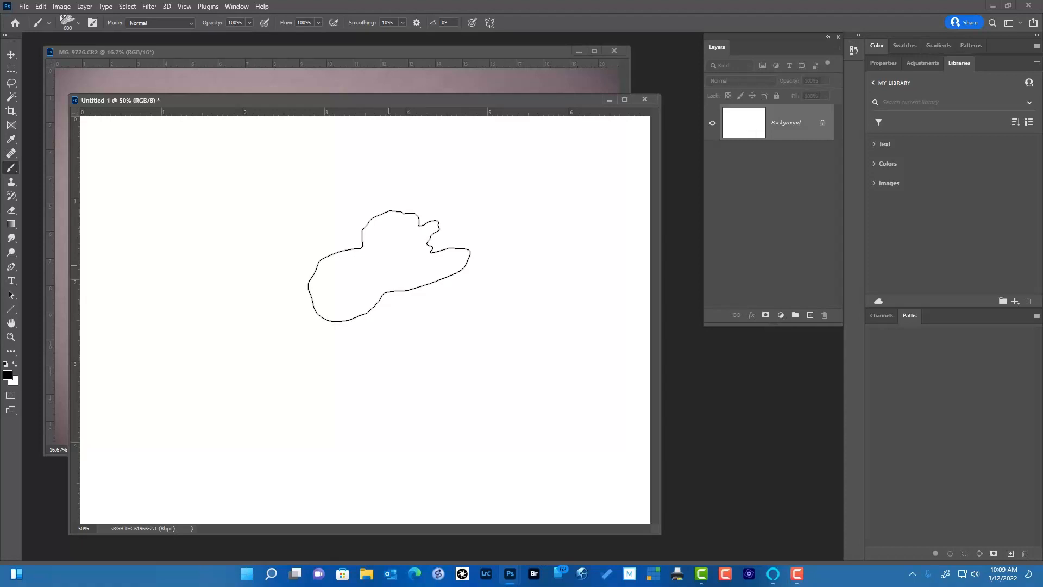
Return to the _MG_9726.CR2 photo and deselect the area around the signature
left_click(326, 52)
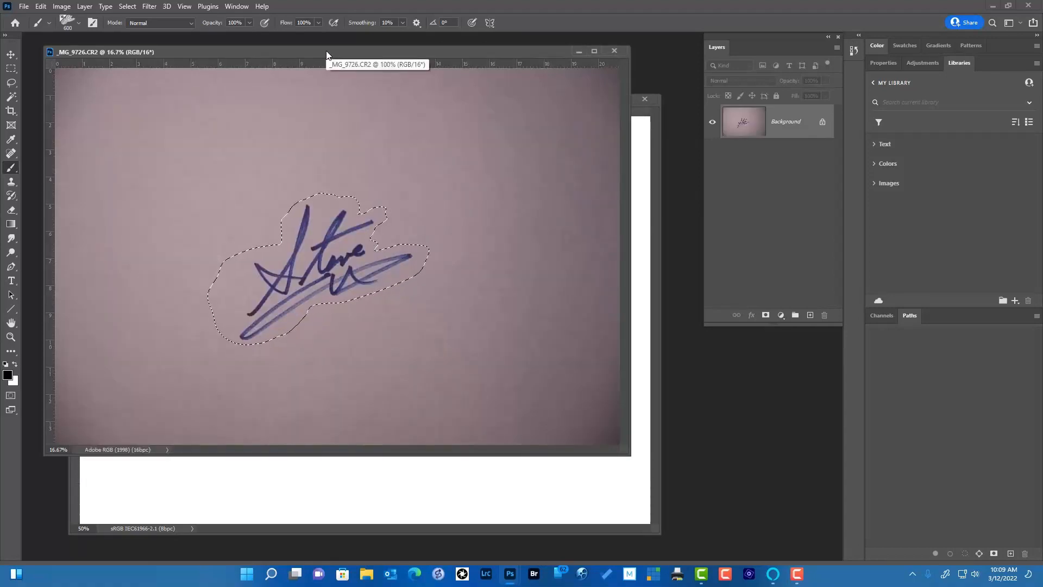
left_click(127, 7)
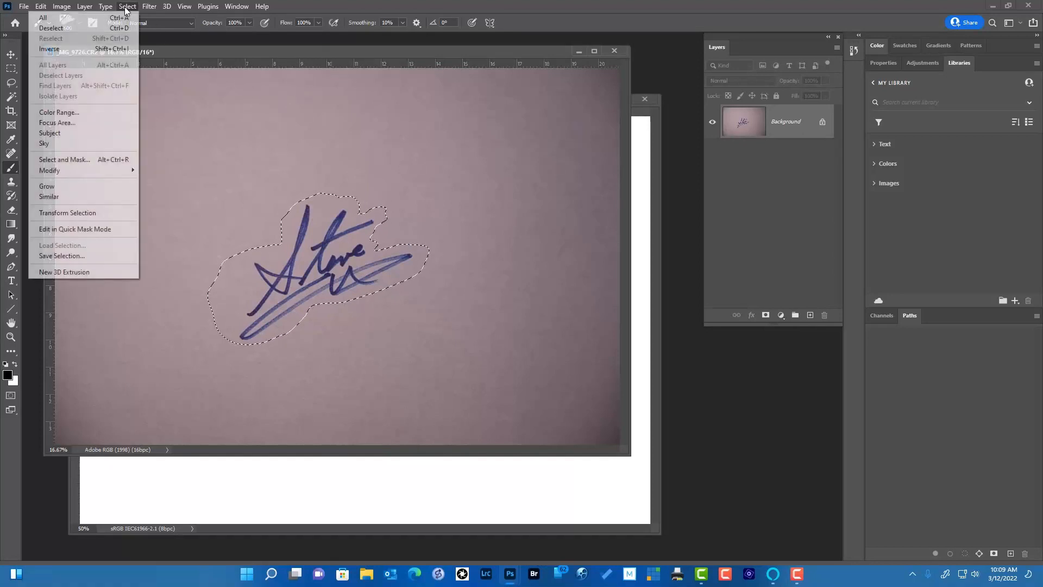
left_click(93, 30)
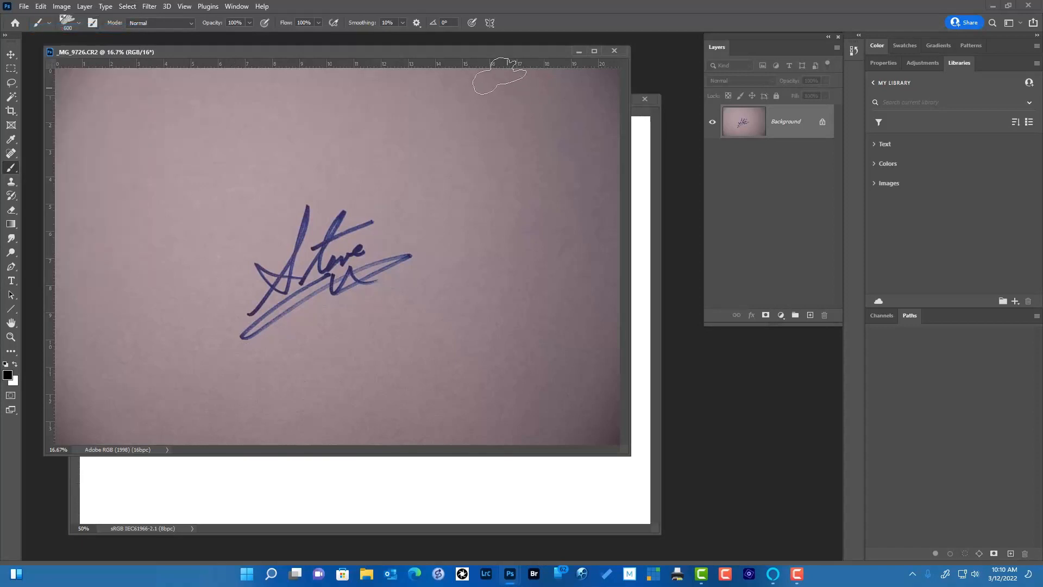
left_click_drag(490, 54, 496, 54)
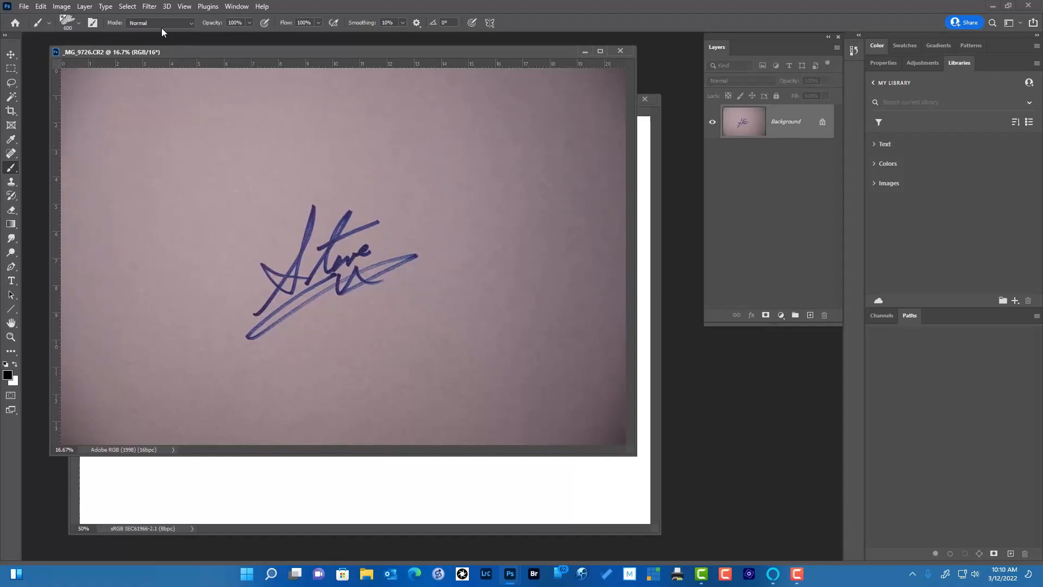
Apply the Camera Raw filter to the signature photo with Exposure +1.35, Contrast +38, Highlights +100, Whites +99 and Blacks -64
left_click(154, 9)
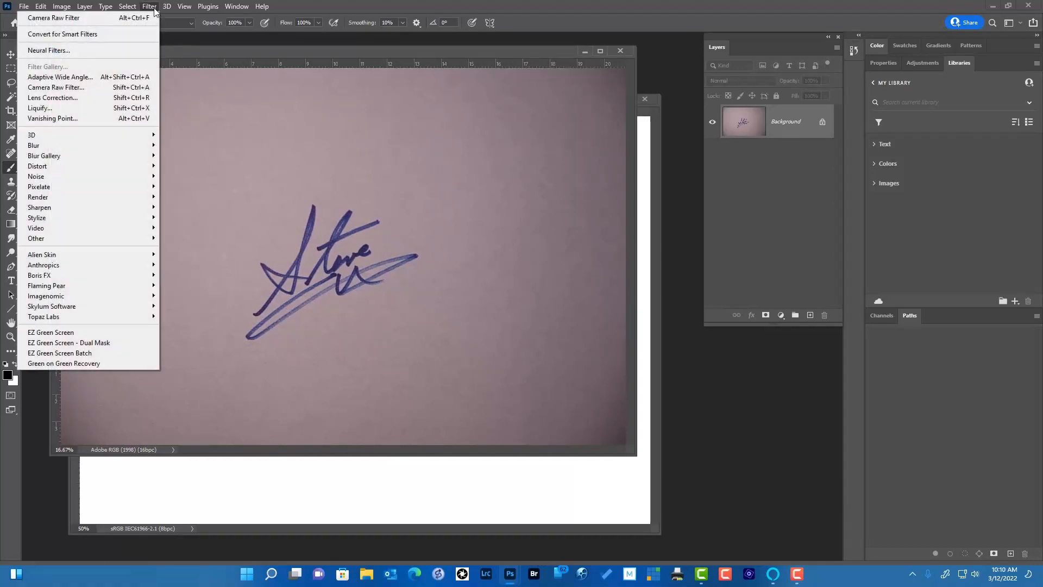
left_click(108, 92)
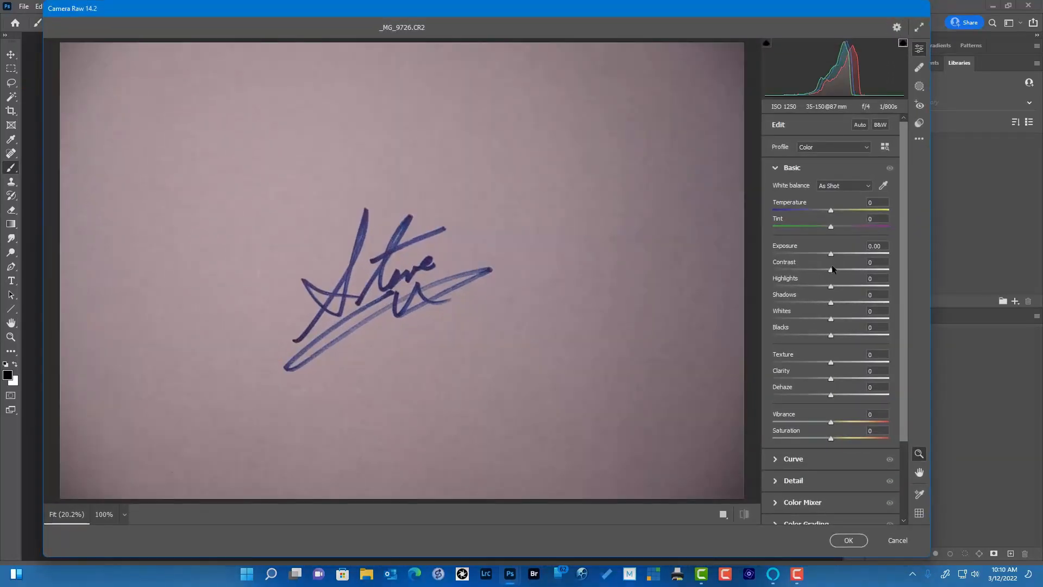
left_click_drag(831, 254, 916, 286)
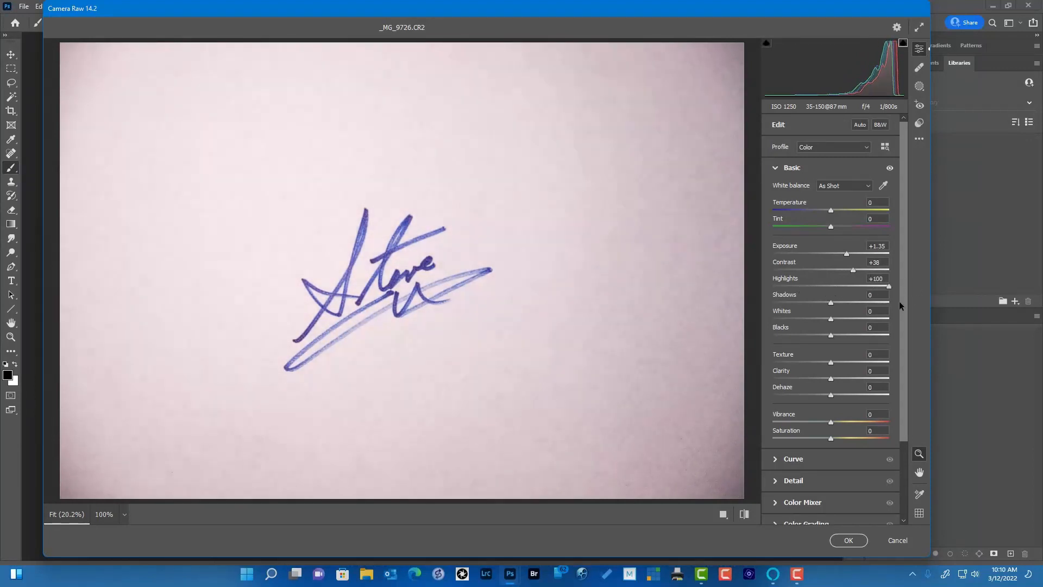
left_click_drag(831, 321, 892, 319)
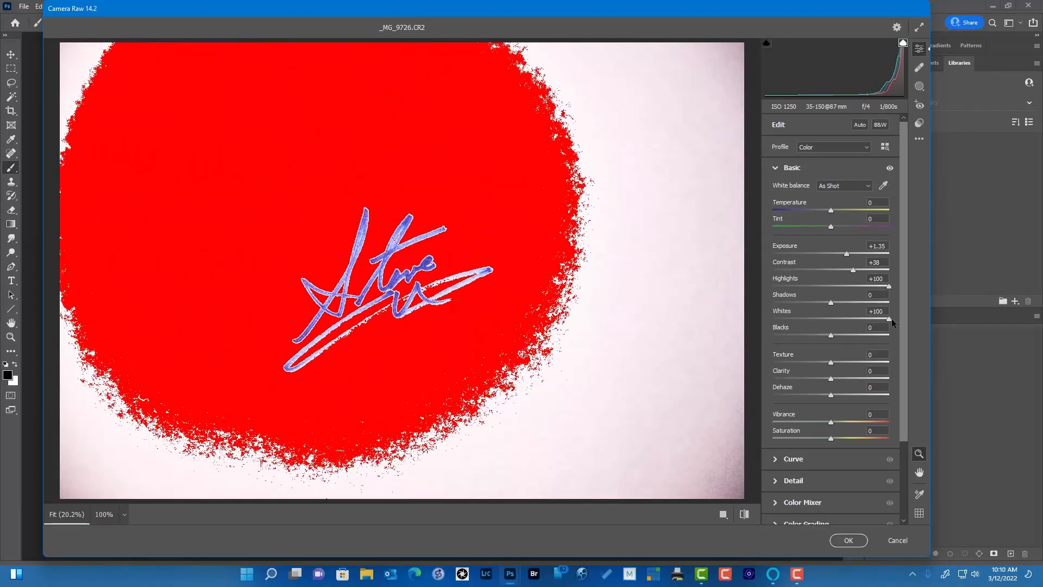
left_click_drag(883, 319, 888, 321)
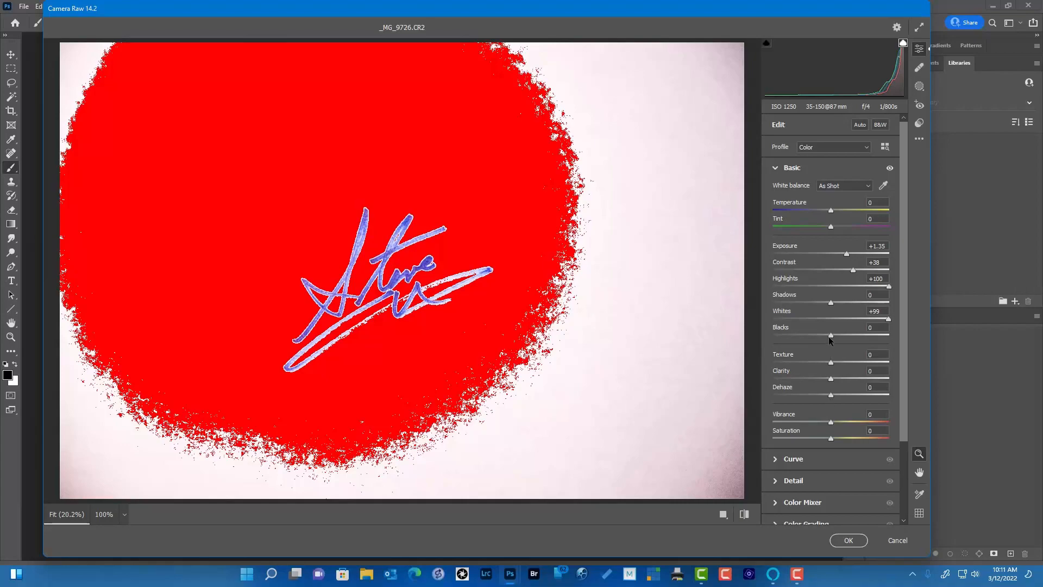
left_click_drag(830, 336, 792, 337)
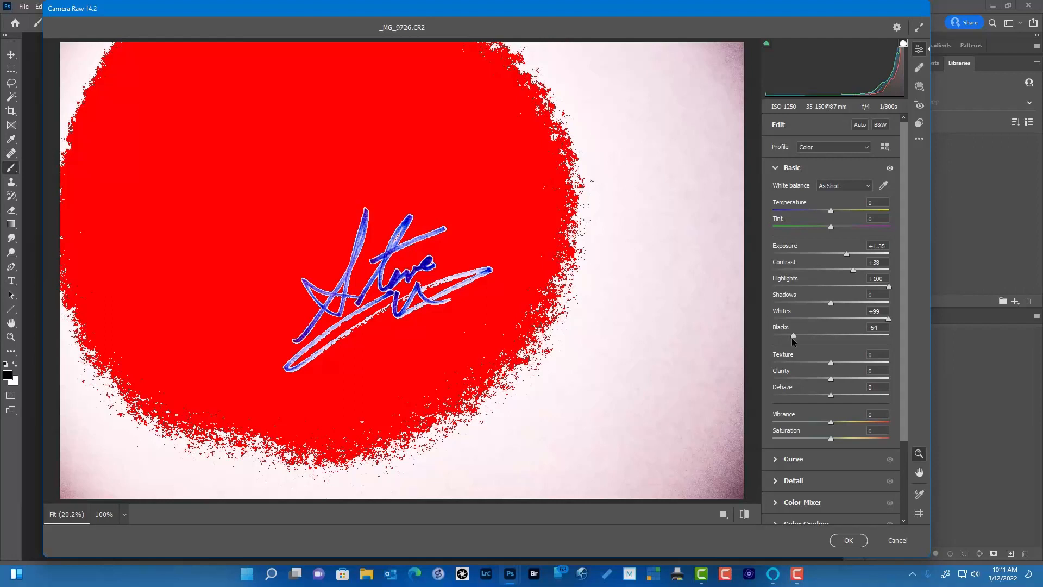
left_click(853, 544)
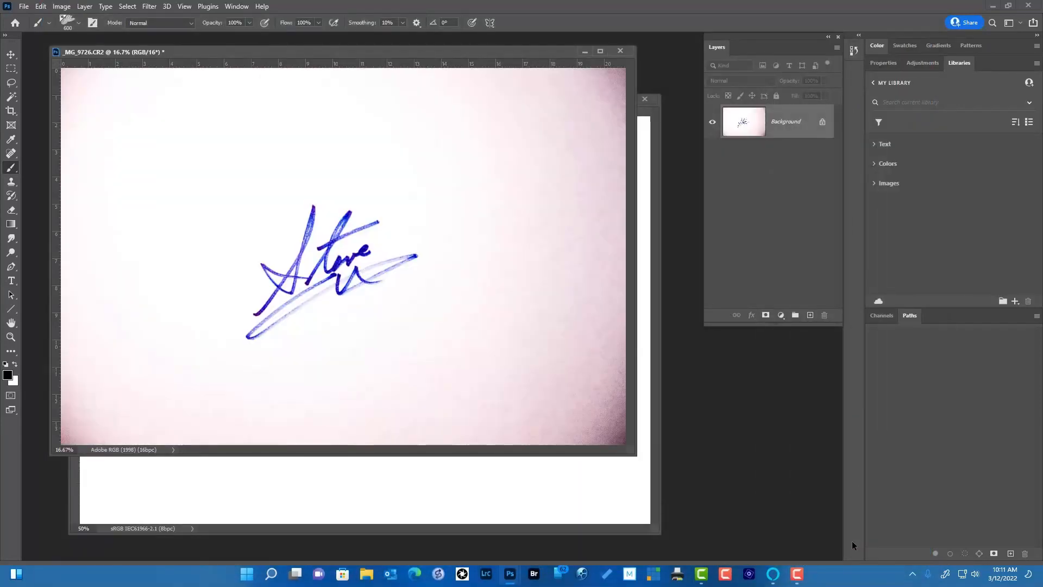
Lasso around the brightened signature, define it as a brush preset named with the signer's first name, and deselect
key("l")
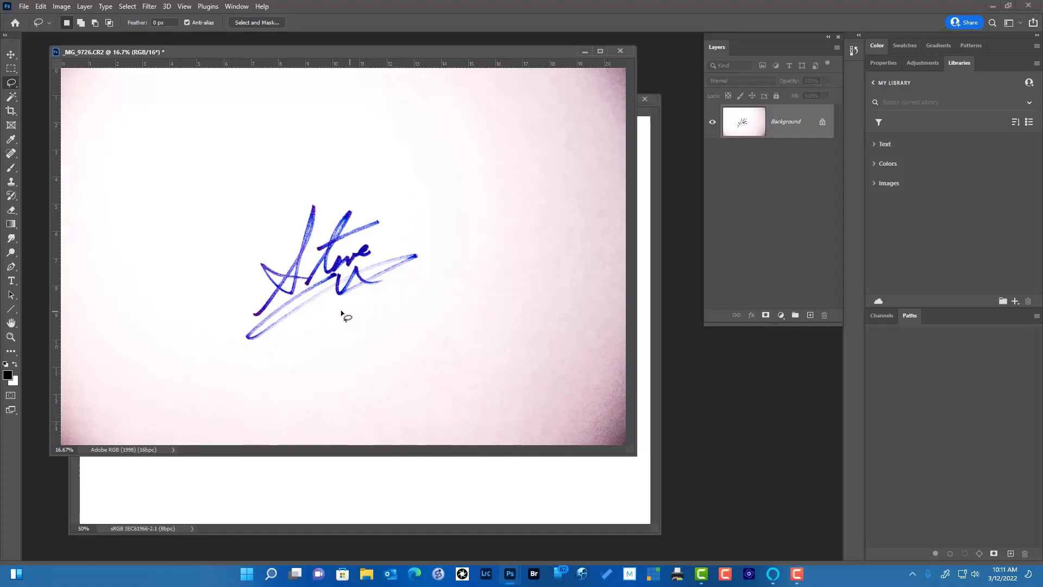
mouse_move(315, 311)
left_mouse_down()
mouse_move(419, 271)
mouse_move(426, 244)
mouse_move(391, 242)
mouse_move(390, 210)
mouse_move(319, 192)
mouse_move(298, 206)
mouse_move(289, 236)
mouse_move(233, 271)
mouse_move(220, 310)
mouse_move(230, 350)
mouse_move(277, 347)
mouse_move(315, 311)
left_mouse_up()
left_click(42, 6)
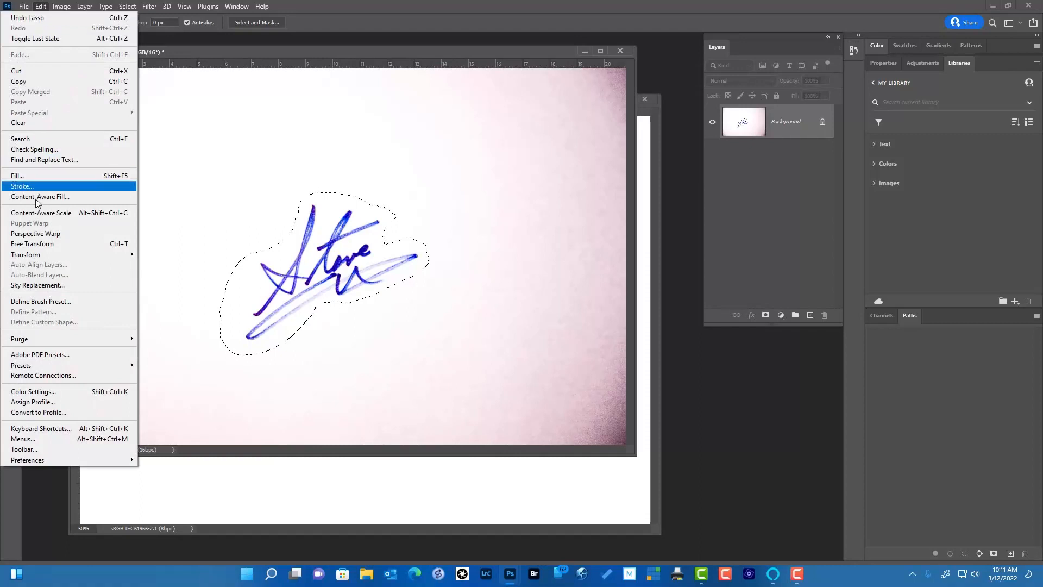
left_click(46, 302)
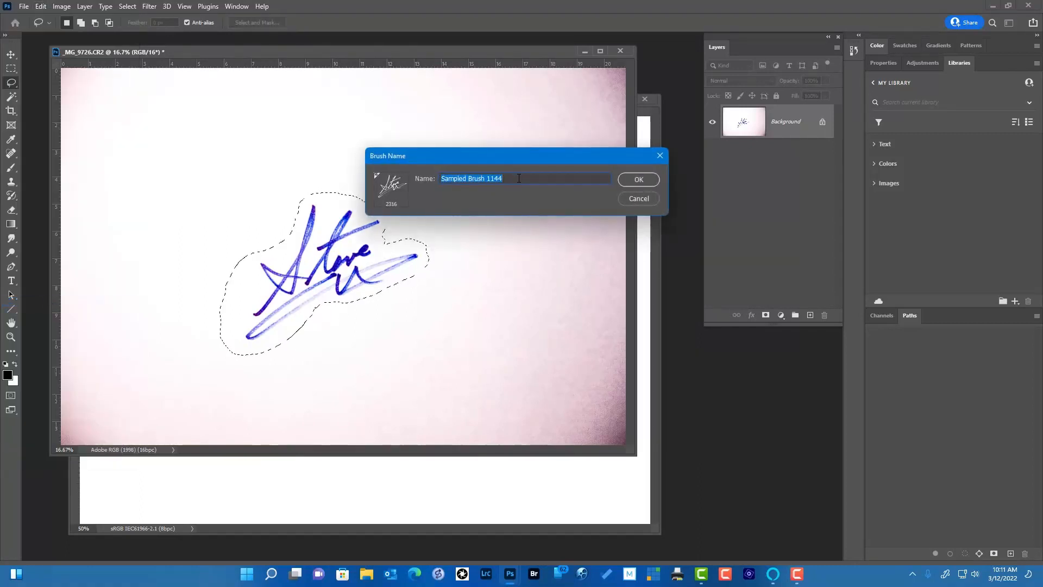
type("Ste")
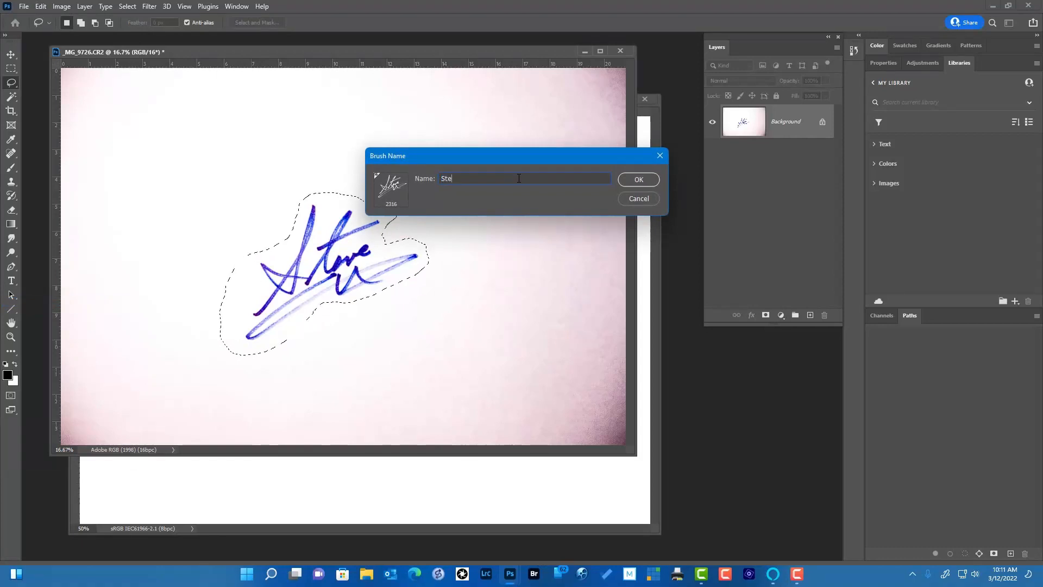
type("ve")
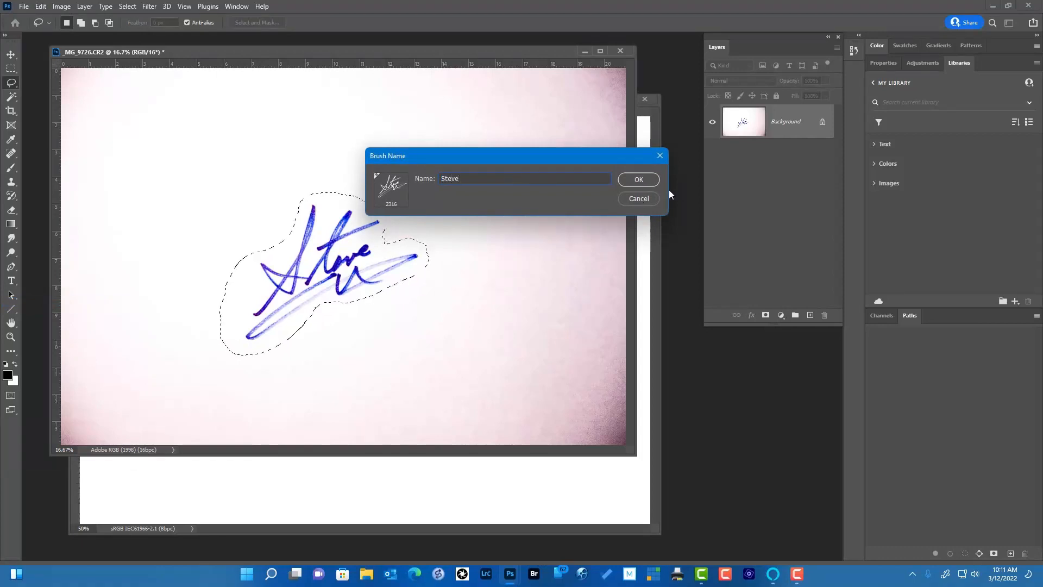
left_click(638, 182)
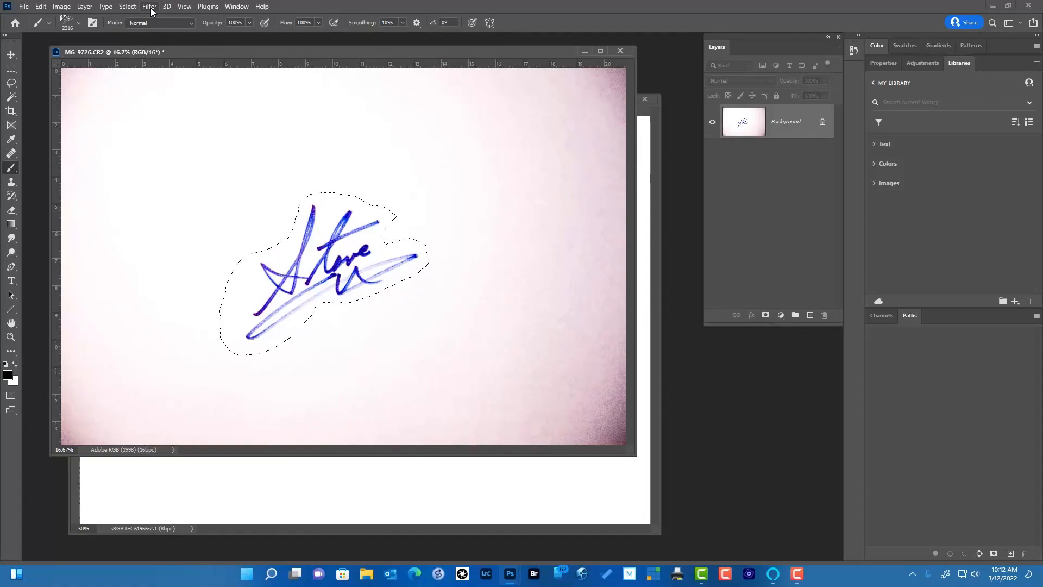
left_click(133, 8)
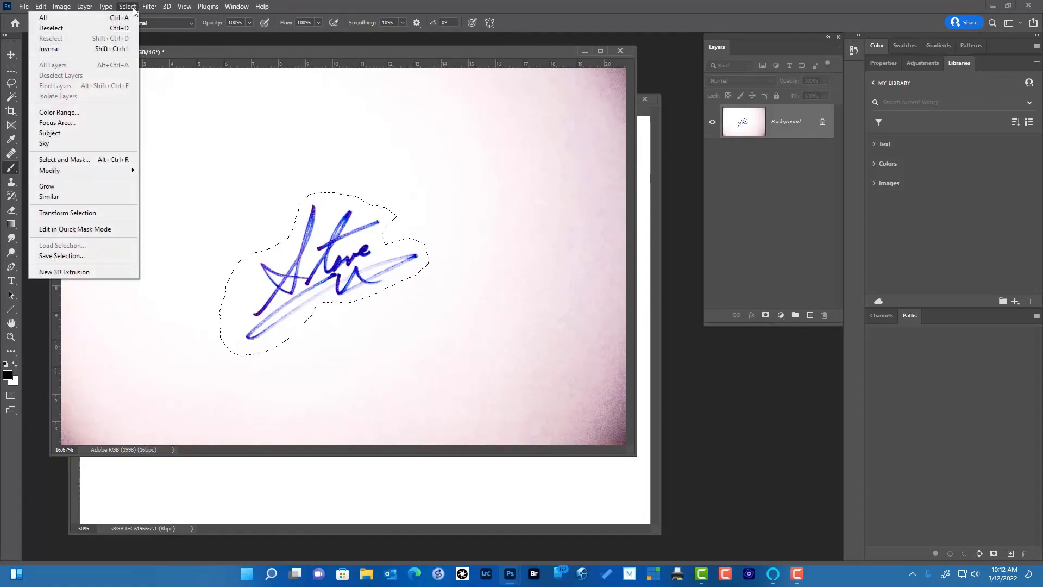
left_click(65, 28)
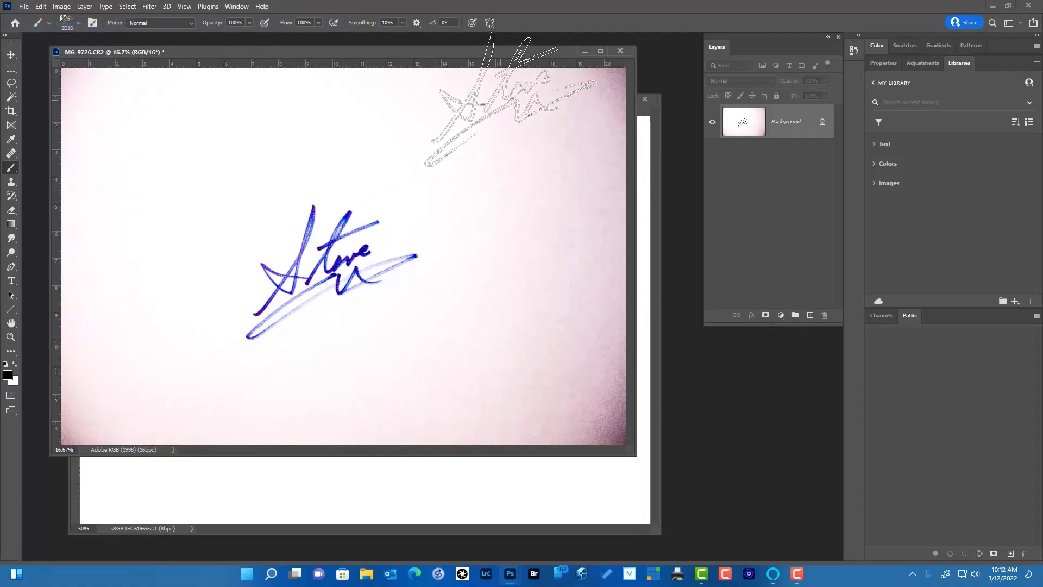
Bring the Untitled-1 document to the front and stamp the new signature brush three times in black at 300 px
left_click(654, 175)
left_click_drag(494, 102, 499, 90)
key("bracketleft")
key("bracketleft")
key("bracketleft")
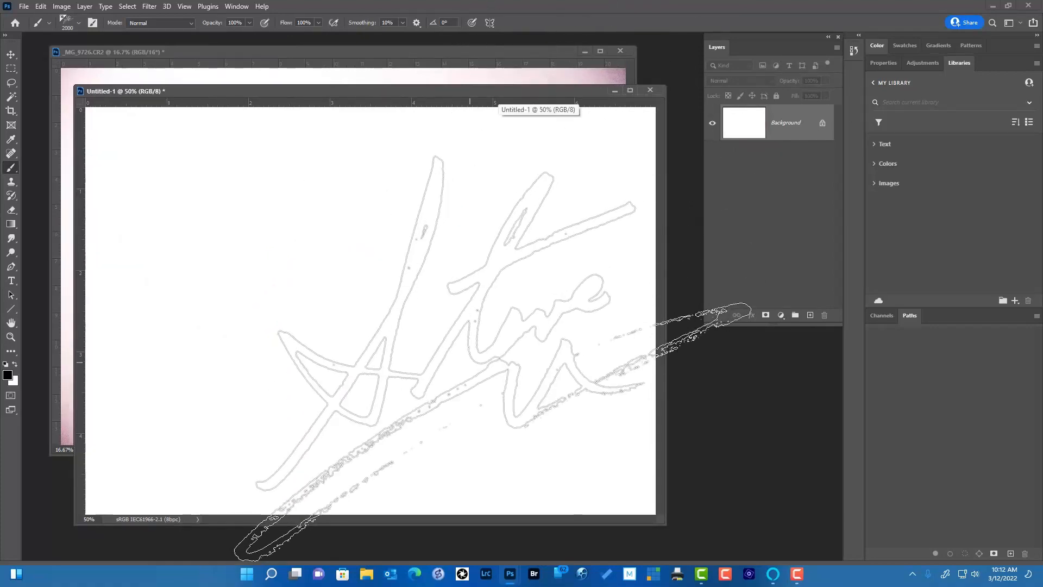
key("bracketleft")
key("bracketleft")
key("bracketleft")
key("bracketleft")
key("bracketleft")
key("bracketleft")
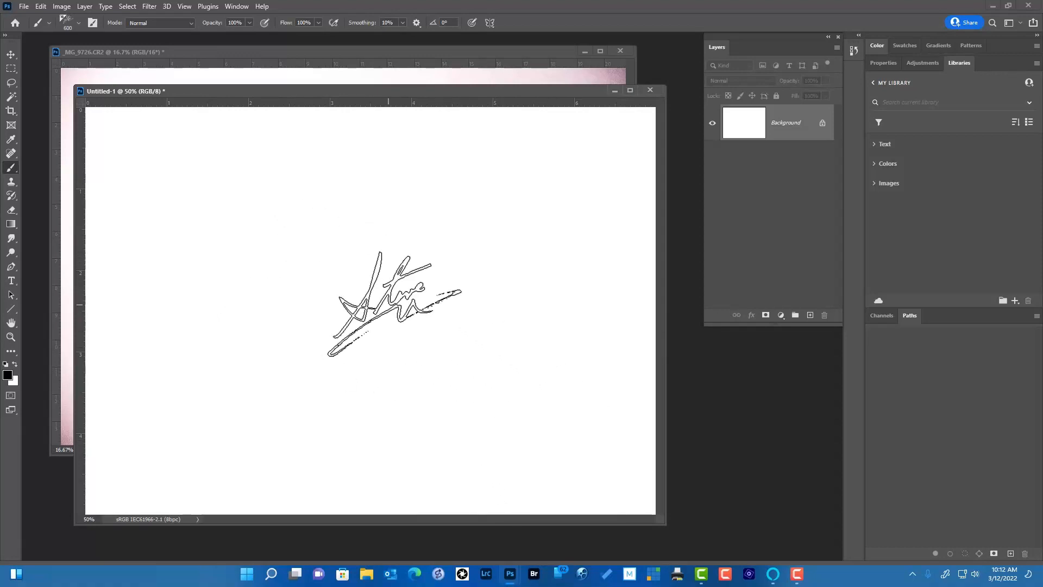
key("bracketright")
key("bracketright")
key("bracketleft")
key("bracketleft")
left_click(381, 276)
left_click(446, 361)
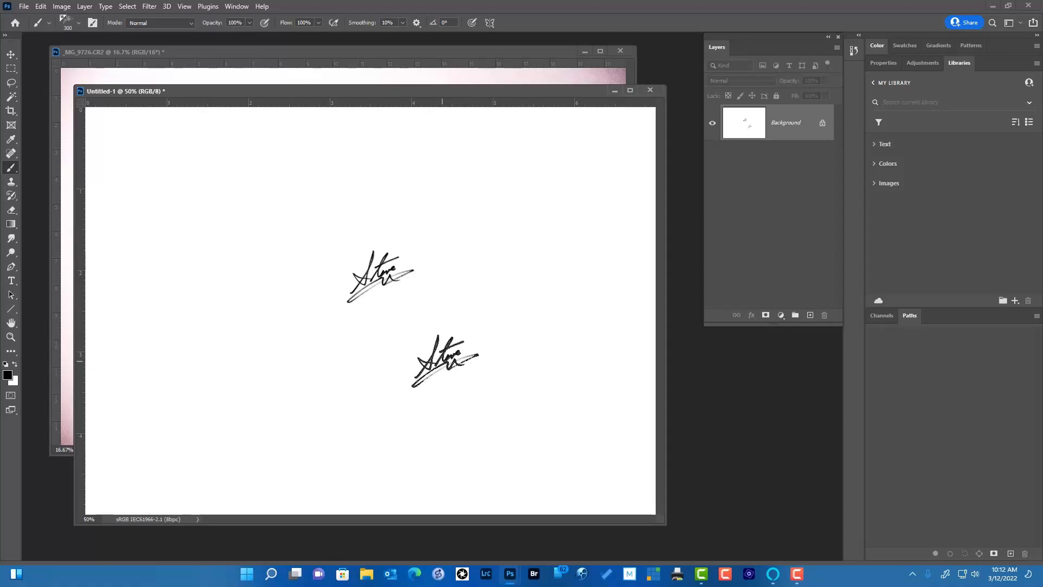
left_click(261, 266)
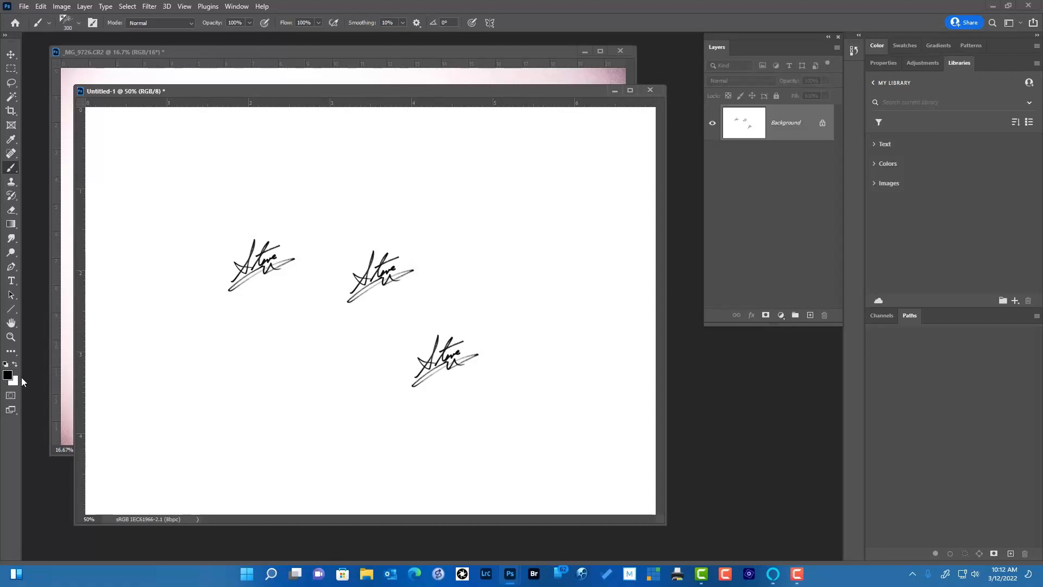
Set the foreground color to bright red and stamp the signature three times near the black ones
left_click(7, 375)
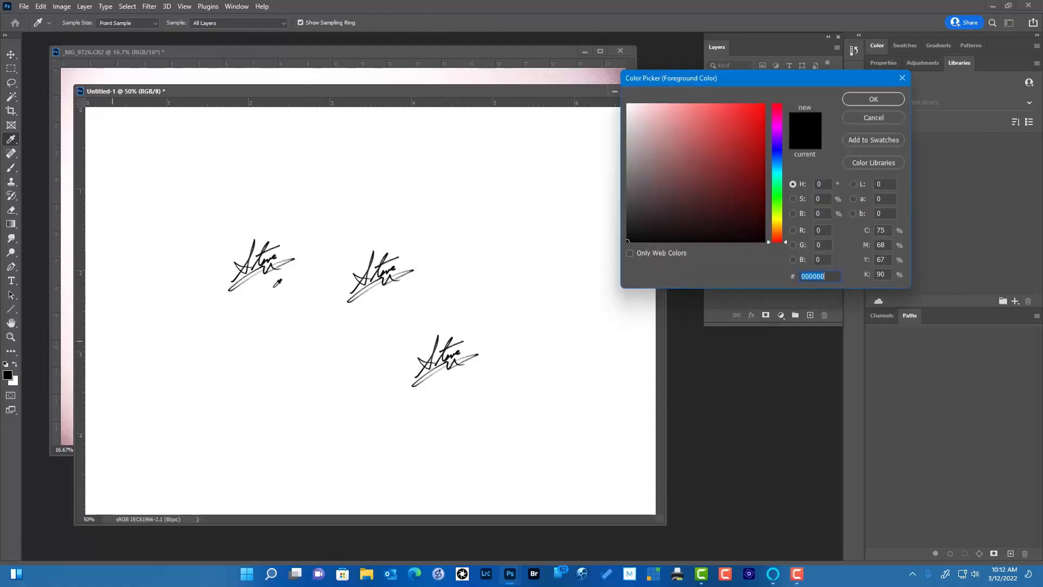
left_click(753, 112)
left_click(872, 99)
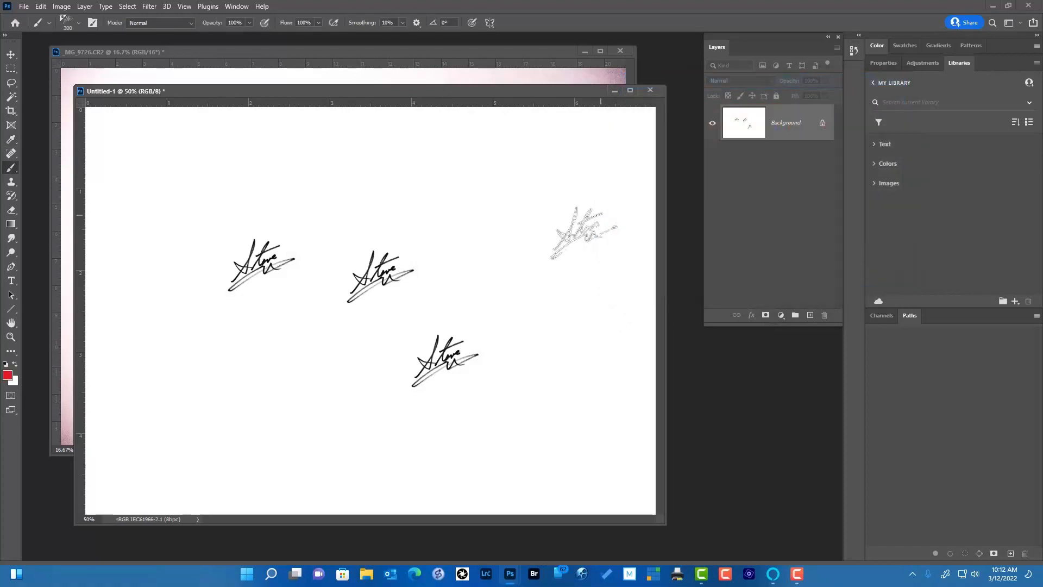
left_click(523, 239)
left_click(464, 203)
left_click(390, 192)
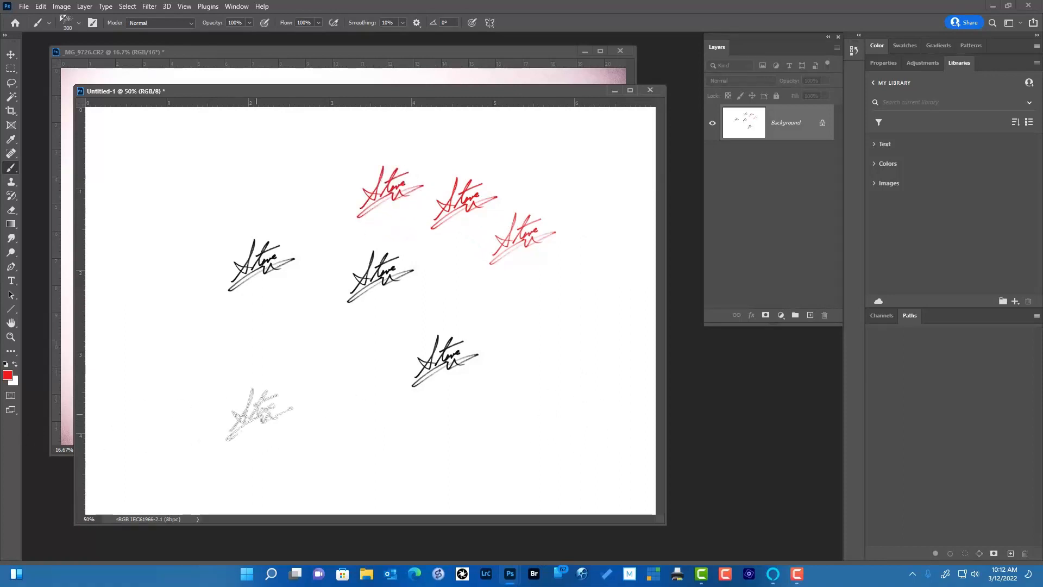
Stamp the signature once in default black at 800 px on a new layer with the Background layer hidden
key("d")
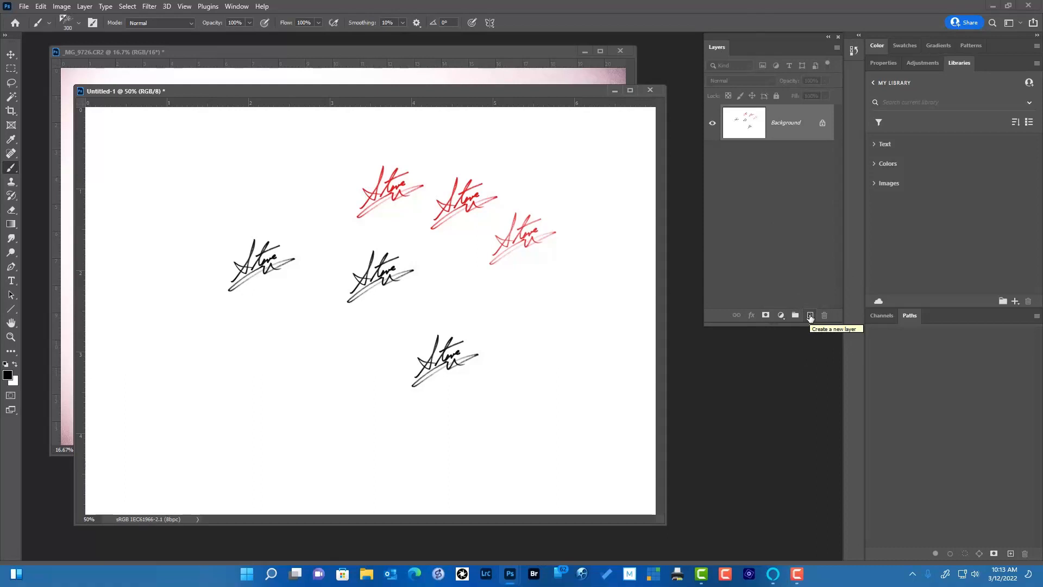
left_click(810, 316)
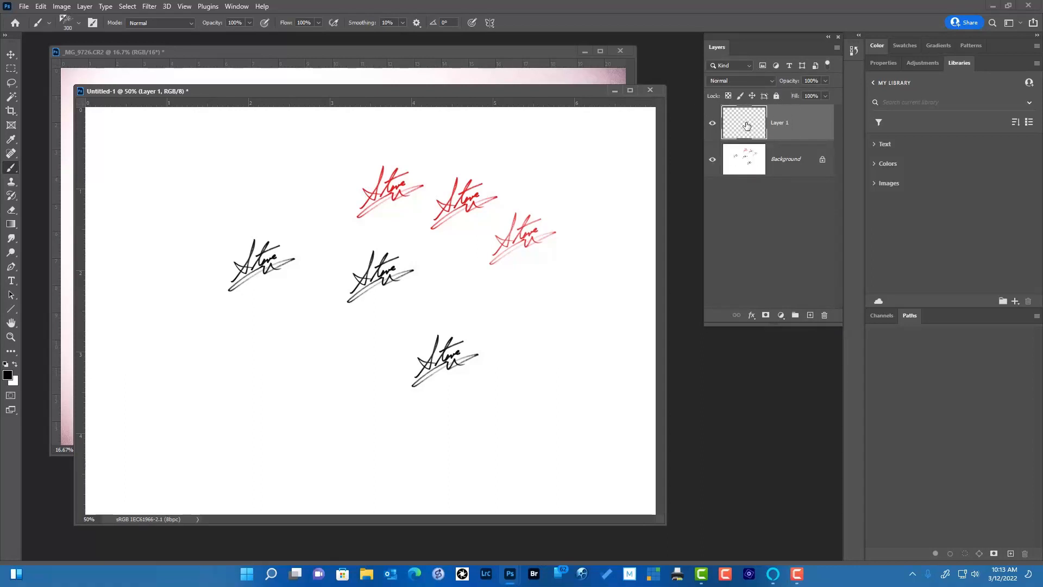
left_click(712, 161)
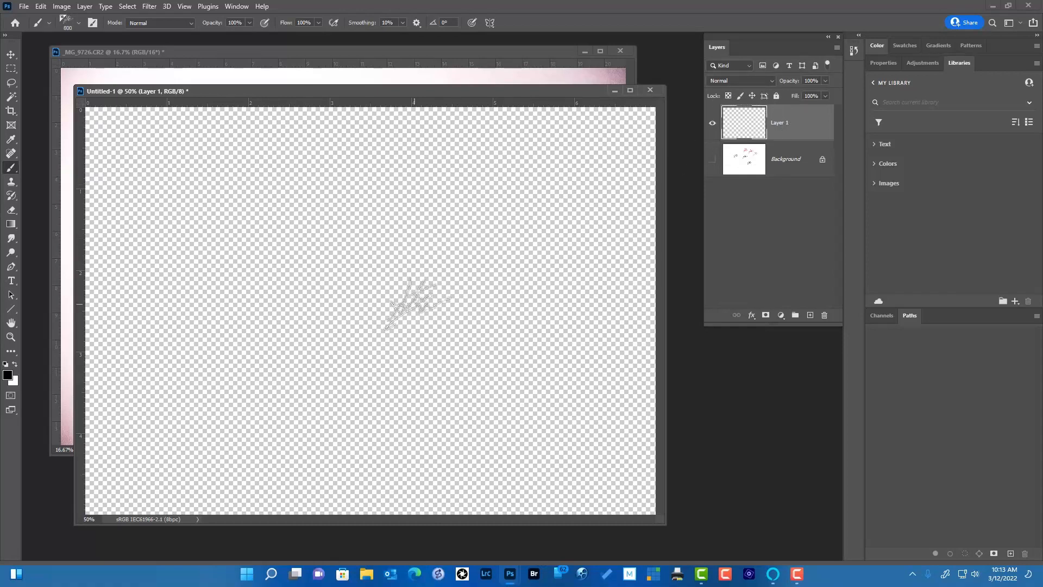
left_click(419, 306)
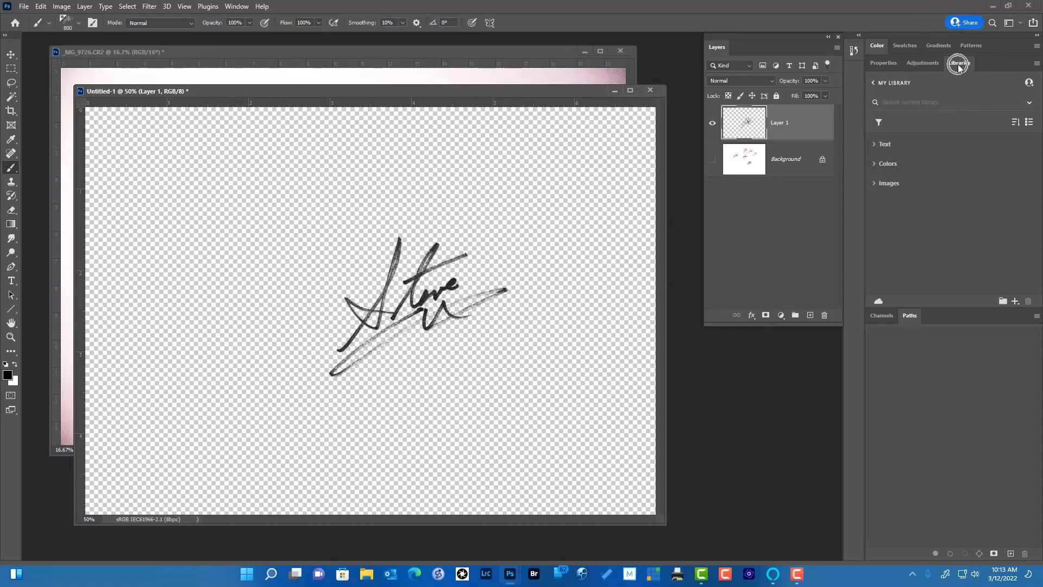
Create a new library named Signature
left_click(881, 63)
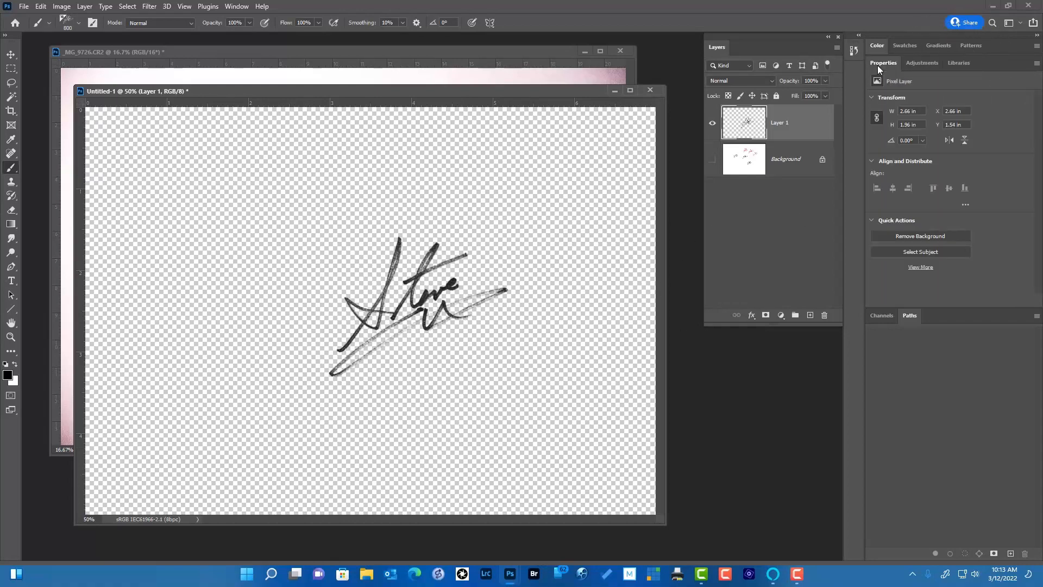
left_click(922, 64)
left_click(961, 64)
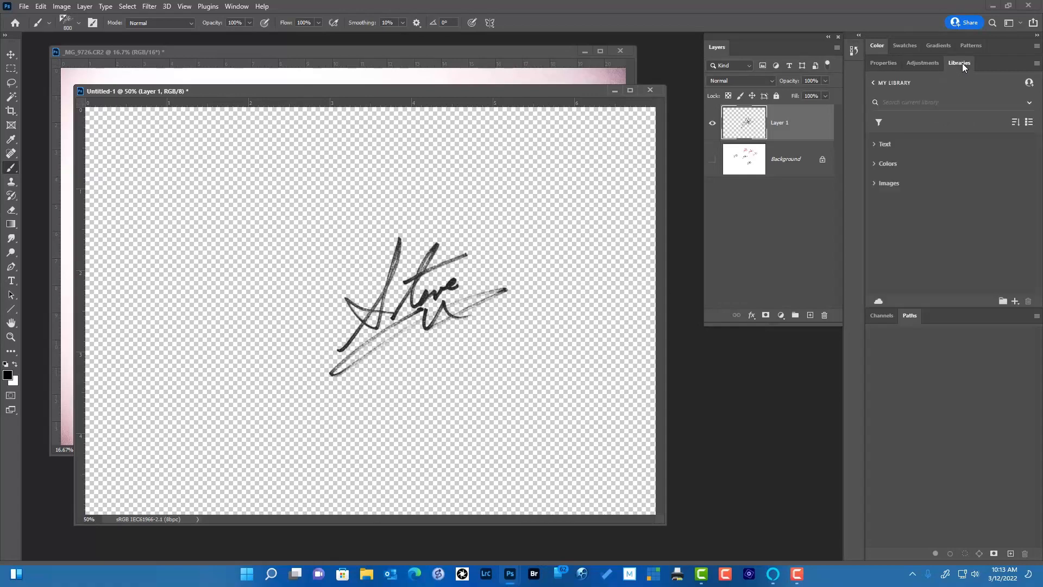
left_click(1037, 64)
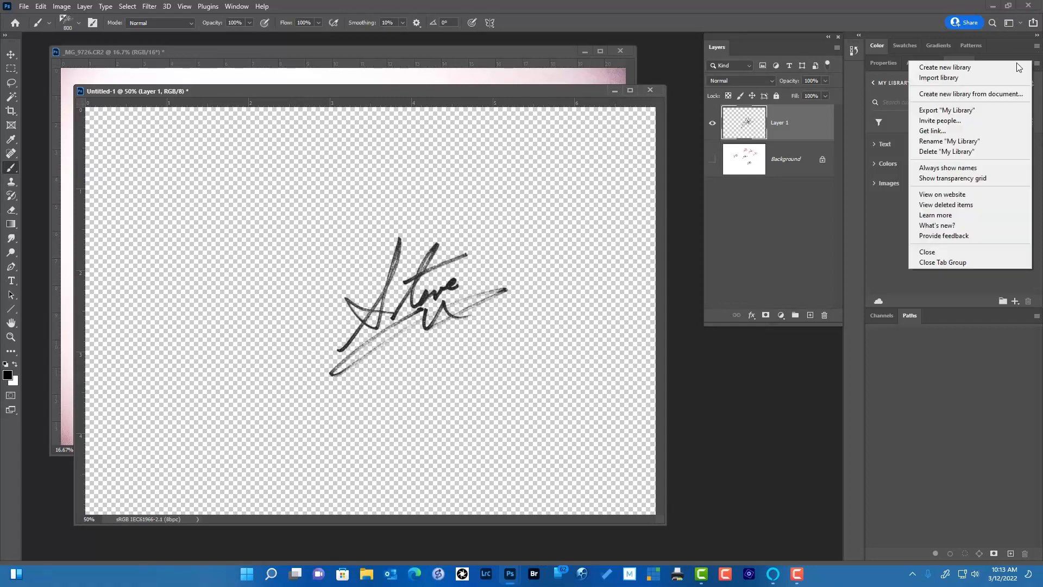
left_click(971, 67)
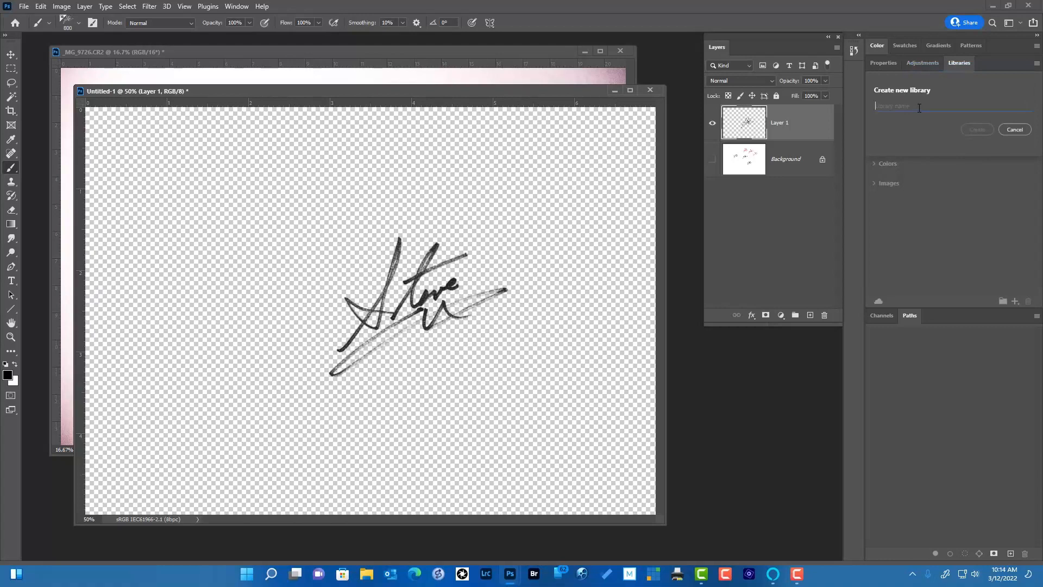
type("Signature")
left_click(977, 130)
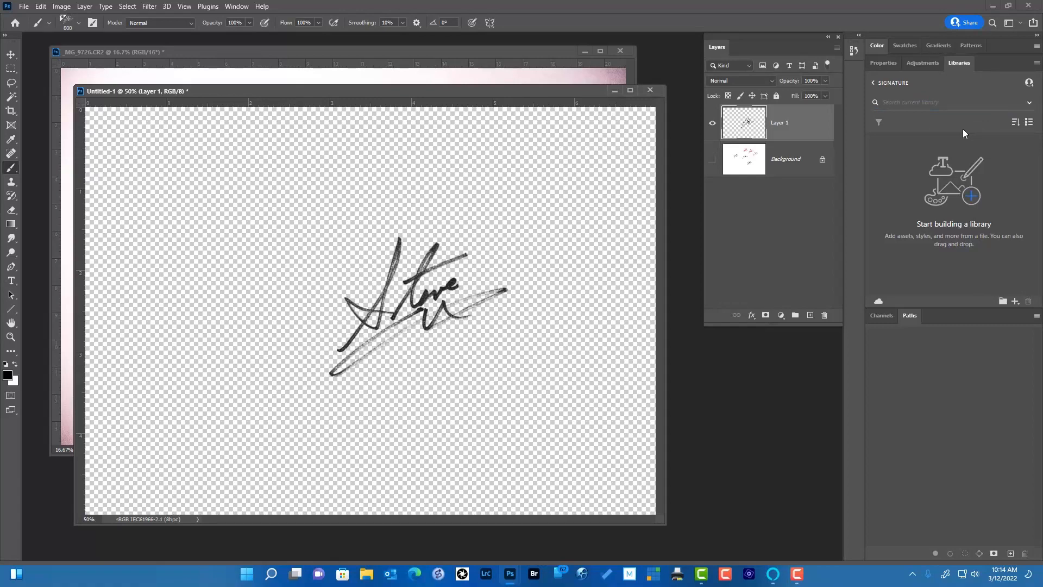
Add the Layer 1 signature to the Signature library and close the Untitled-1 document without saving
key("v")
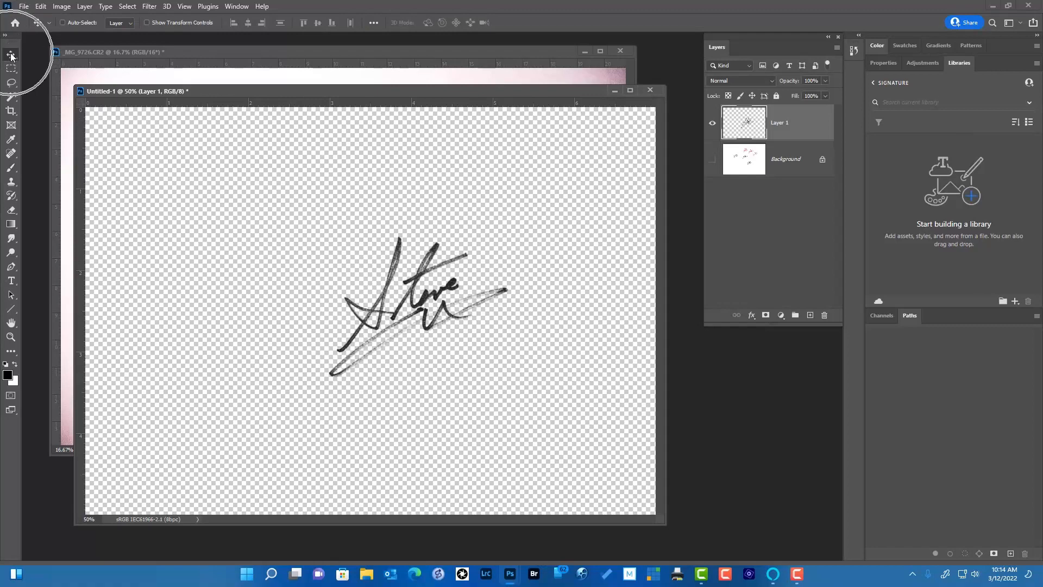
mouse_move(455, 284)
left_mouse_down()
mouse_move(658, 277)
mouse_move(950, 201)
left_mouse_up()
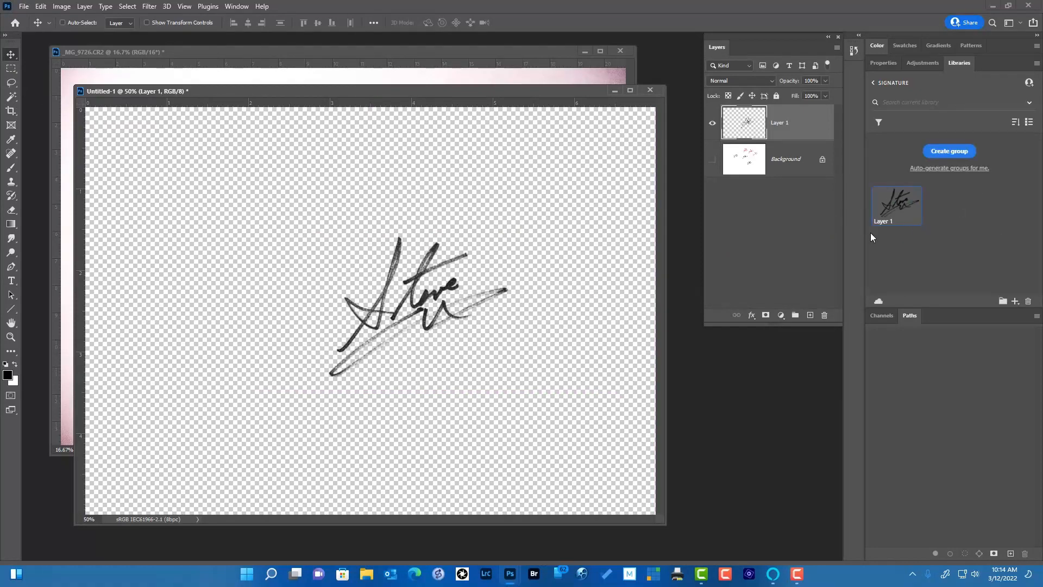
left_click(650, 89)
left_click(547, 216)
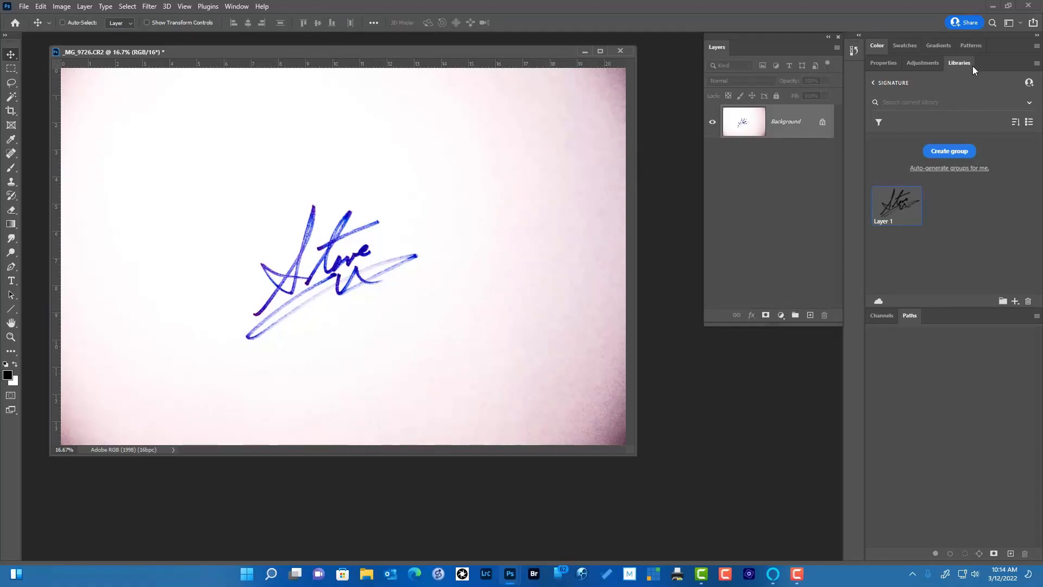
Place the library signature in the _MG_9726.CR2 photo, enlarge it slightly and position it in the photo's lower-left corner
left_click_drag(881, 212, 423, 352)
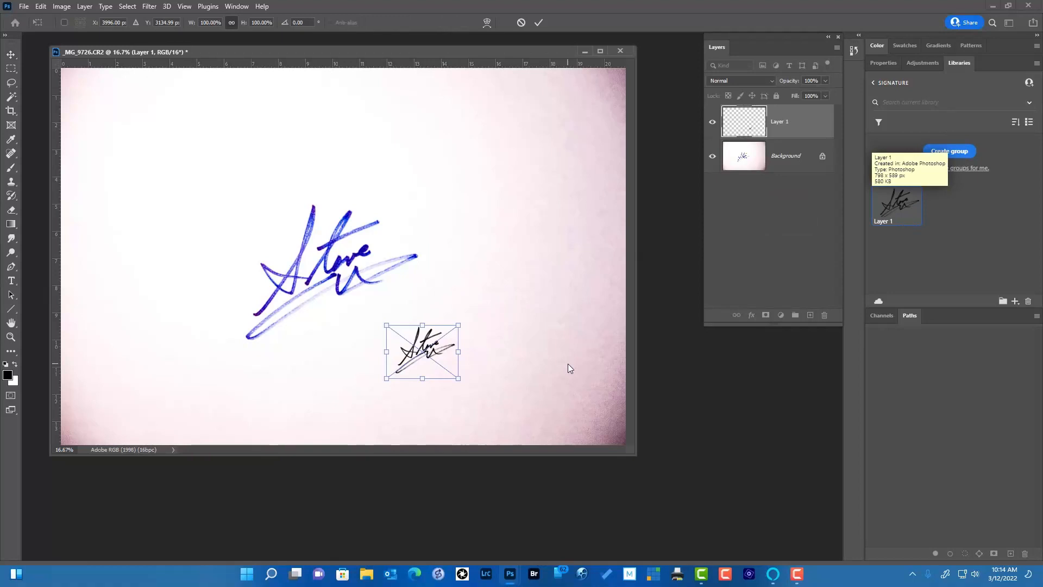
mouse_move(458, 325)
left_mouse_down()
mouse_move(547, 255)
mouse_move(467, 319)
left_mouse_up()
left_click_drag(408, 357, 93, 416)
key("Return")
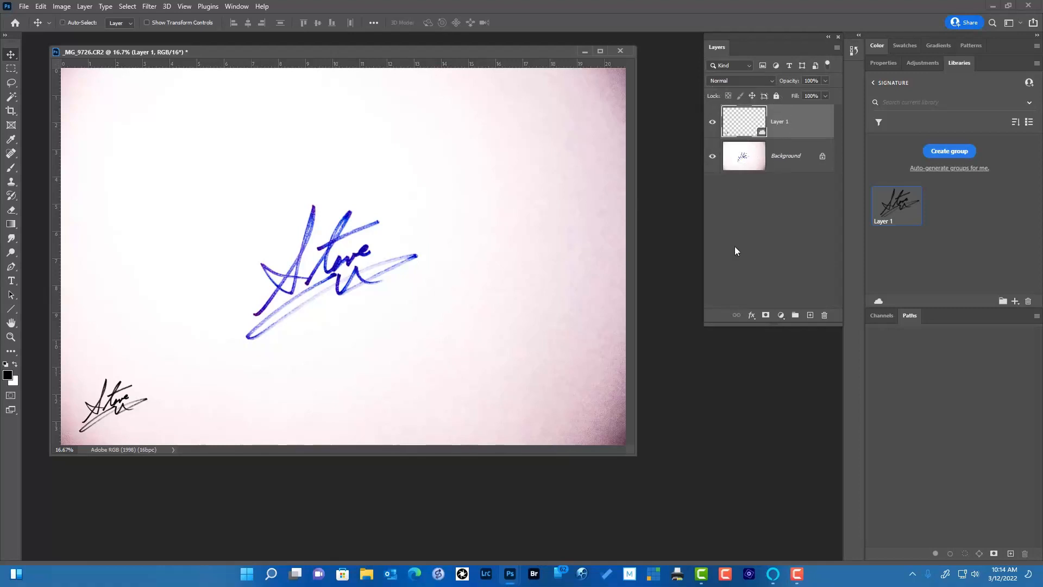
Apply a bright red Color Overlay effect to the placed signature layer
left_click(751, 317)
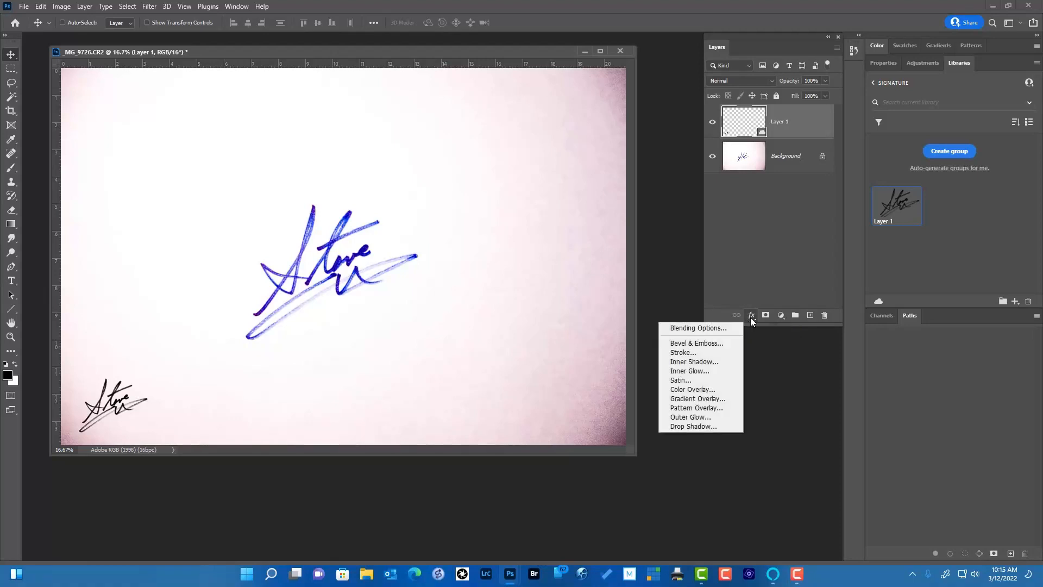
left_click(699, 389)
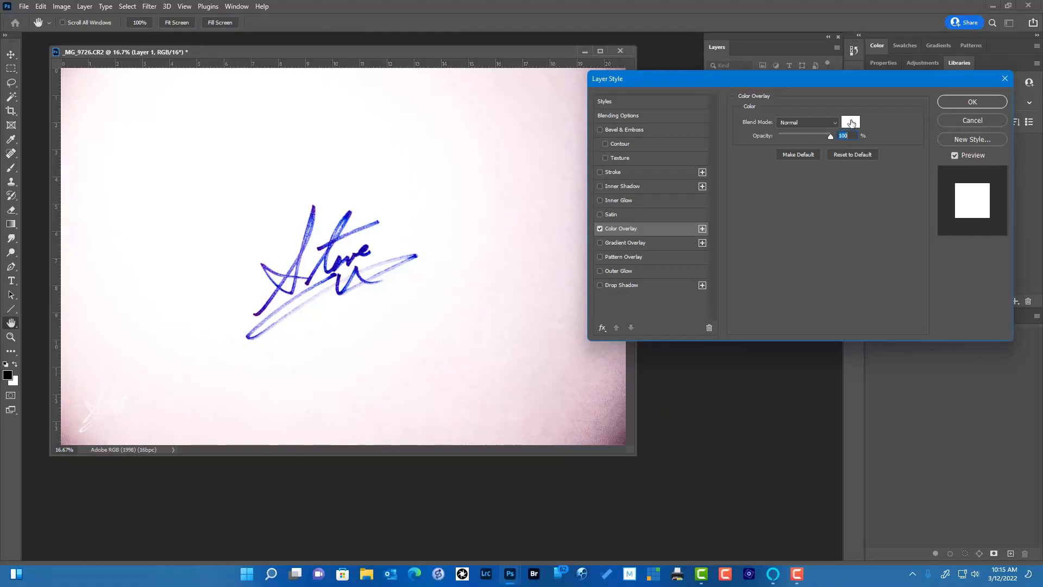
left_click(852, 123)
left_click(759, 105)
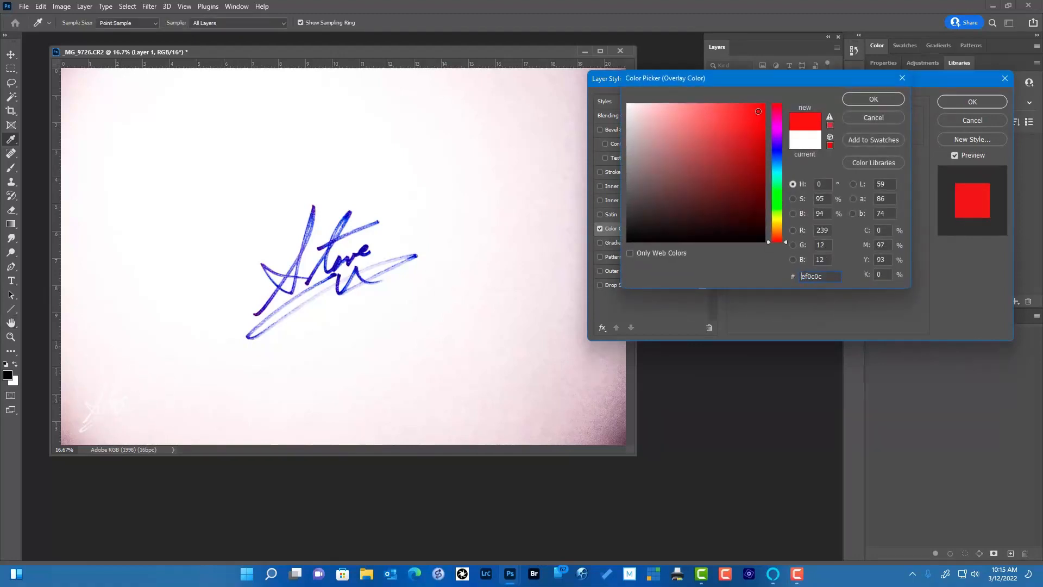
left_click(859, 98)
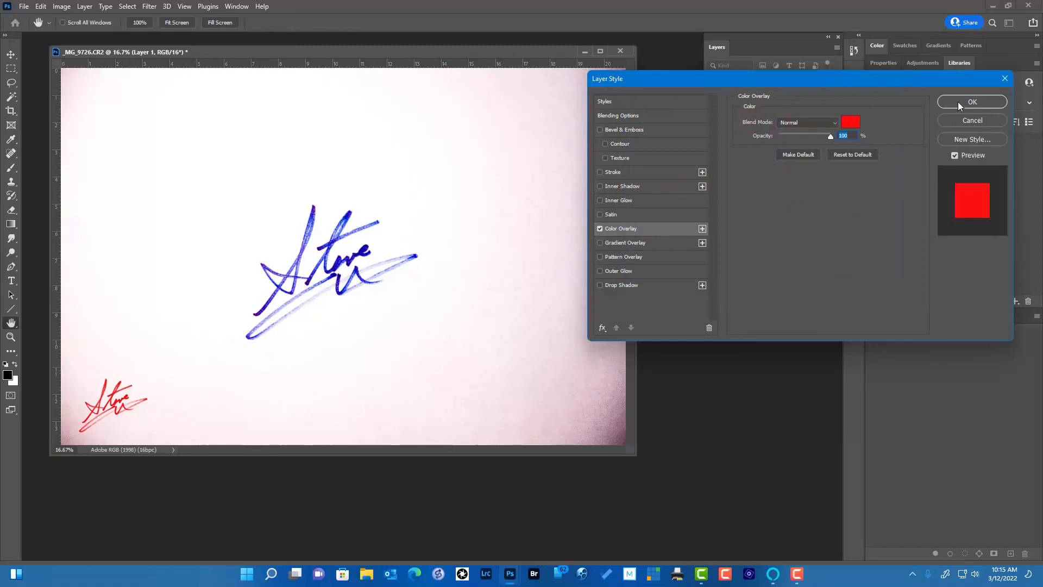
left_click(972, 102)
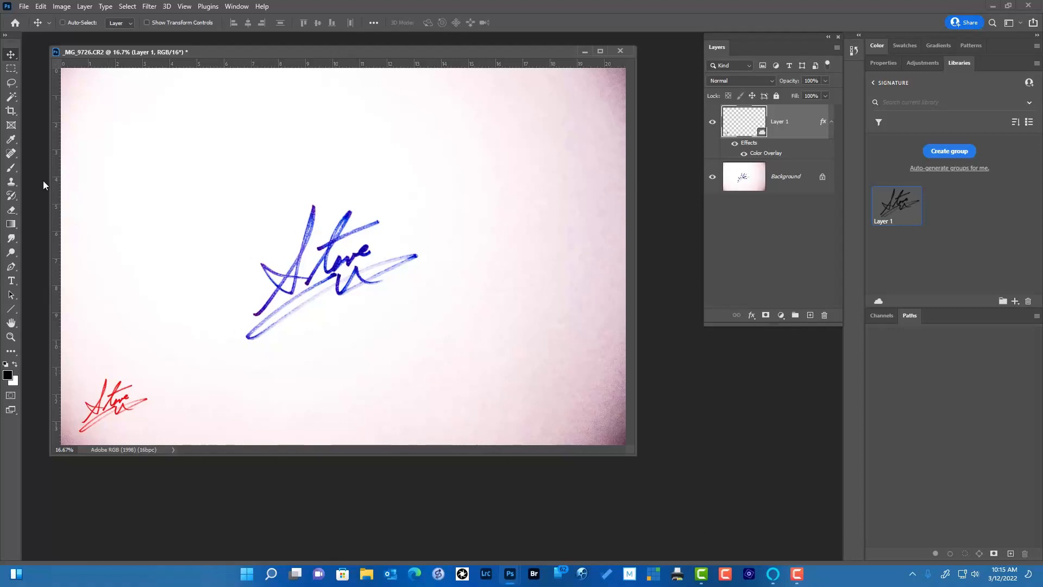
Delete the brush preset Sampled Brush 1143 from the Brush tool's presets
key("b")
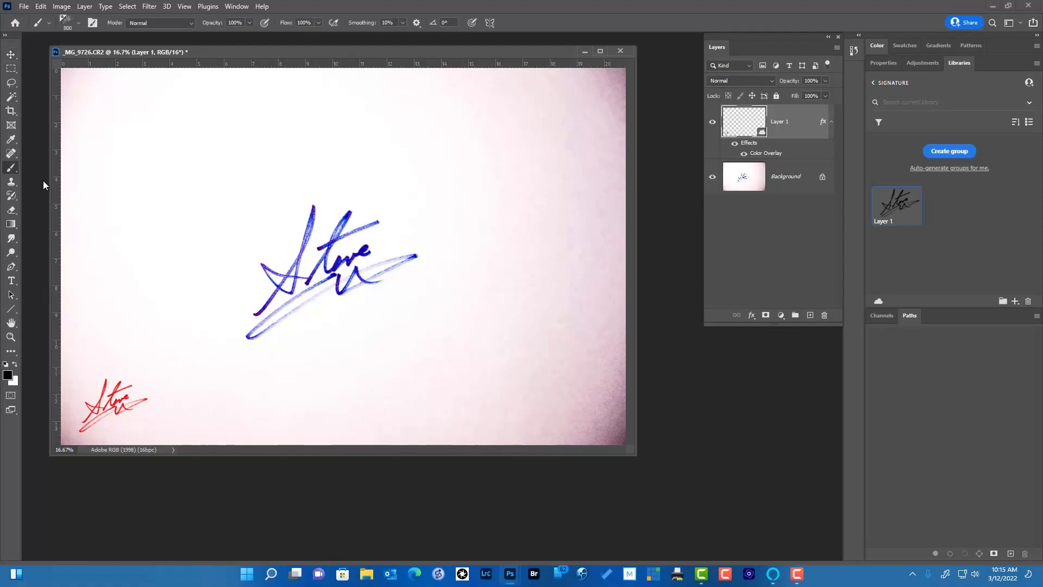
left_click(79, 24)
mouse_move(294, 302)
left_mouse_down()
mouse_move(297, 165)
mouse_move(299, 384)
left_mouse_up()
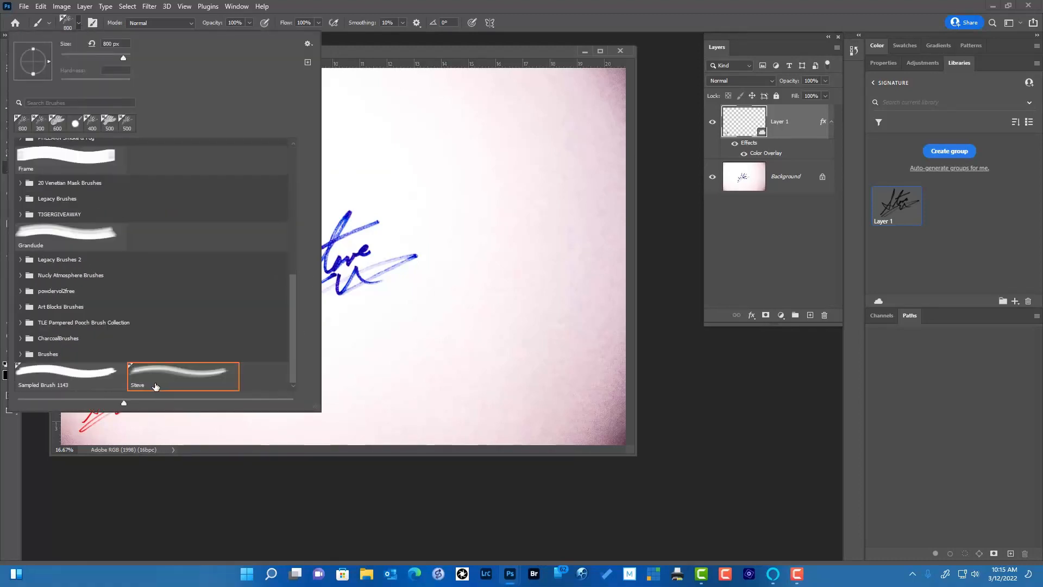
left_click(84, 376)
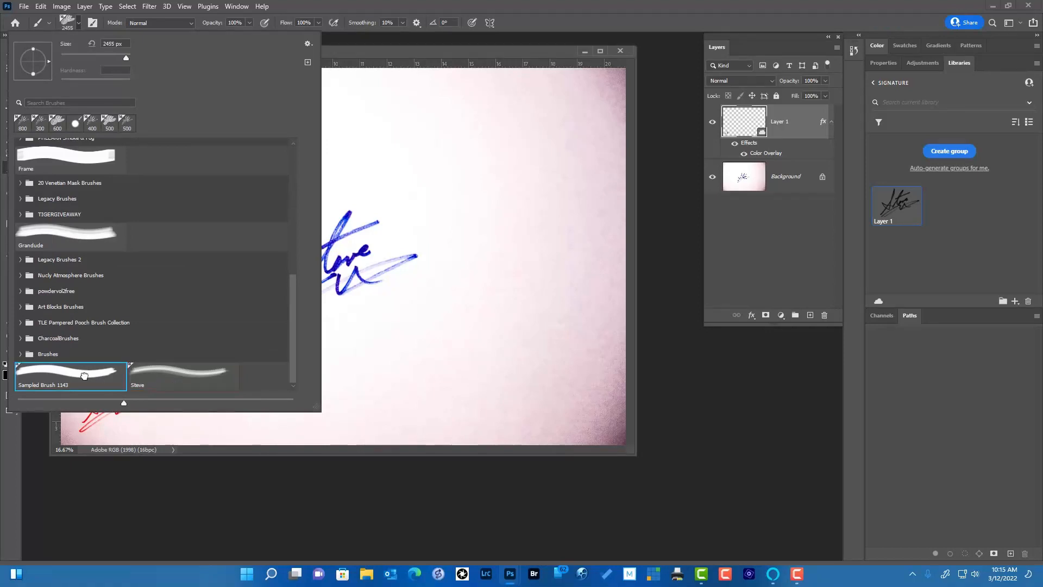
right_click(84, 377)
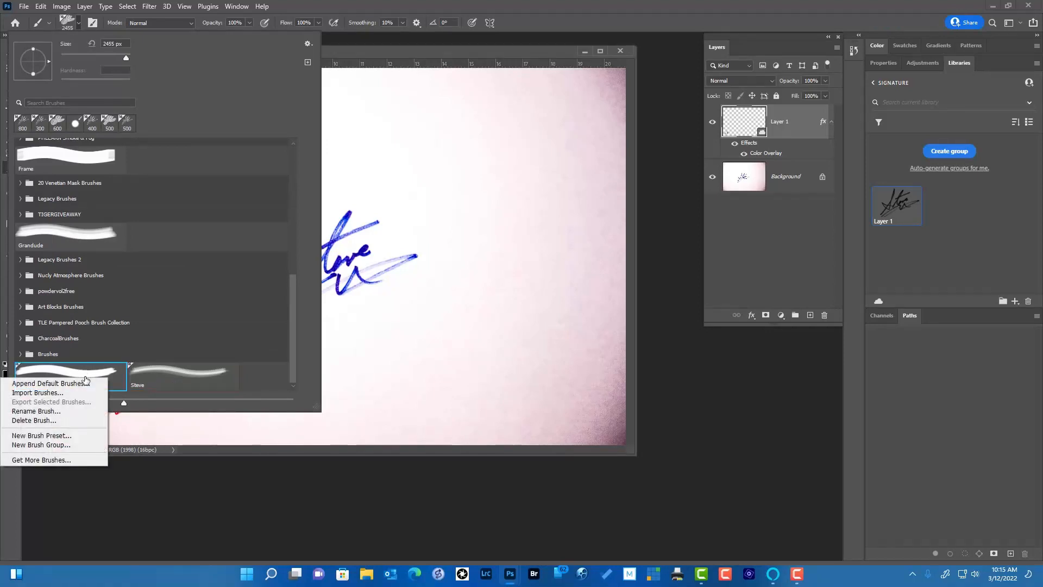
left_click(69, 421)
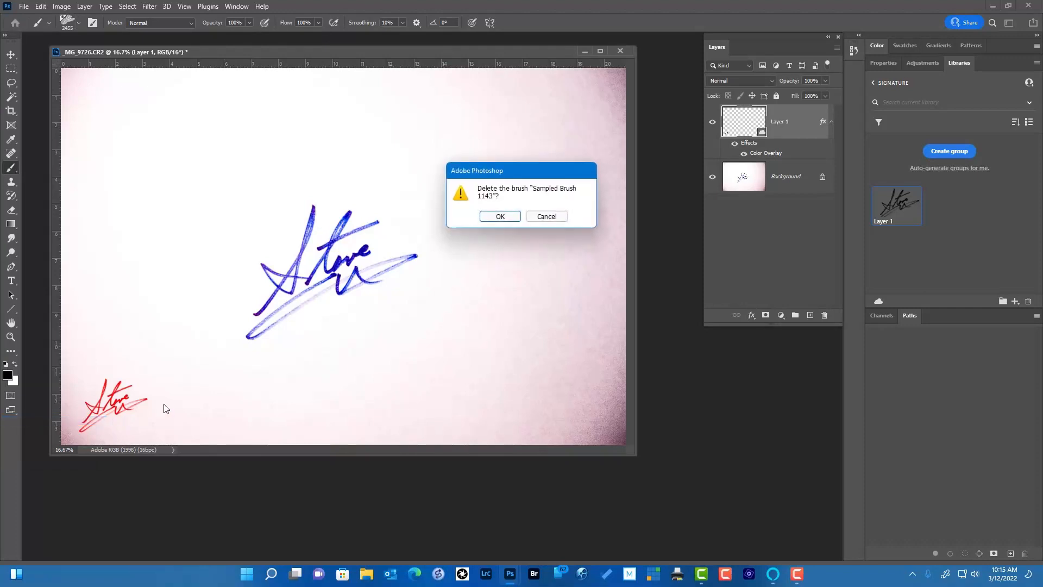
left_click(500, 216)
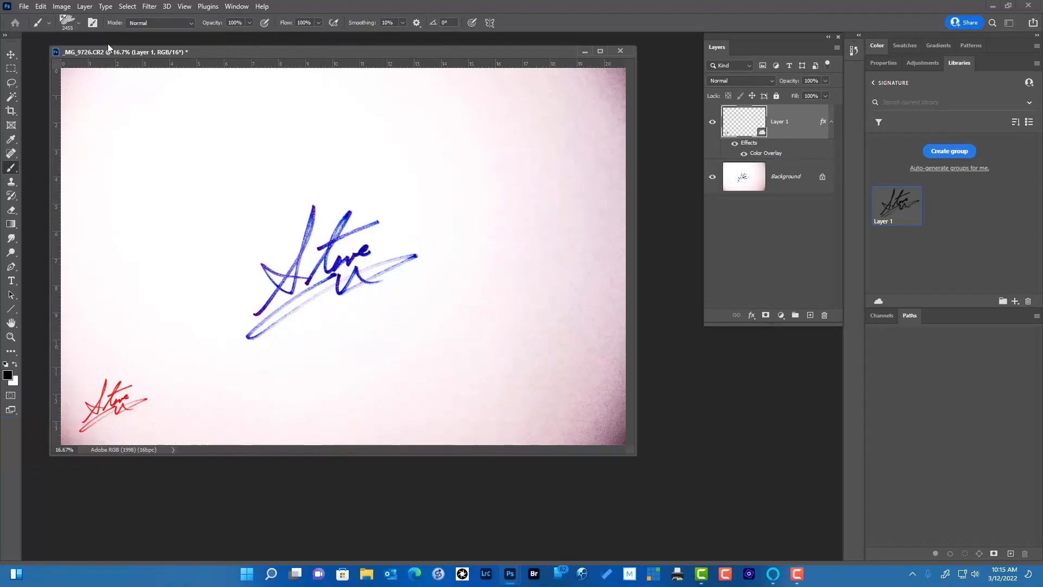
Delete the remaining signature brush preset at the end of the brush list
left_click(79, 23)
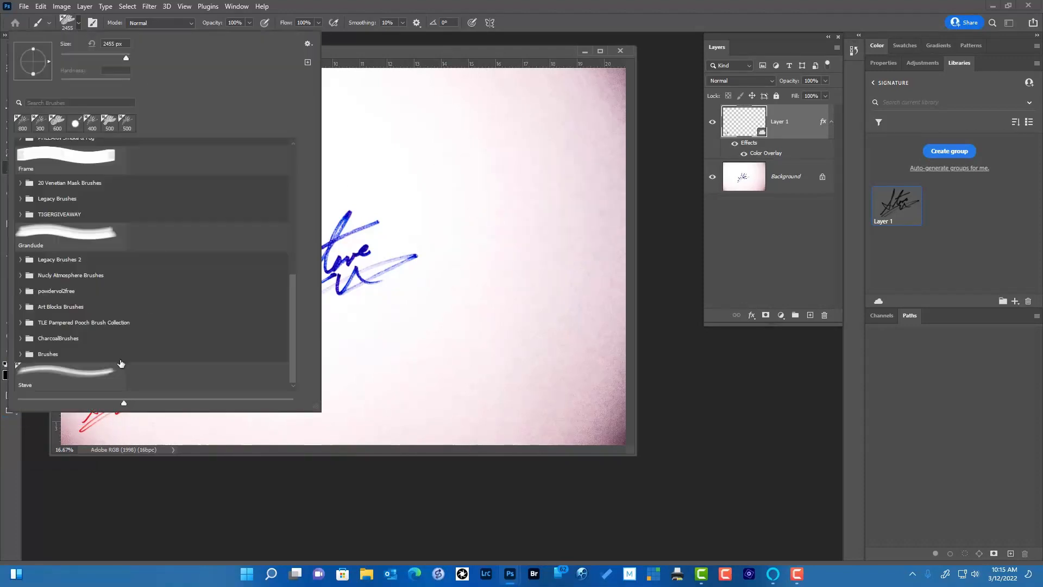
right_click(87, 377)
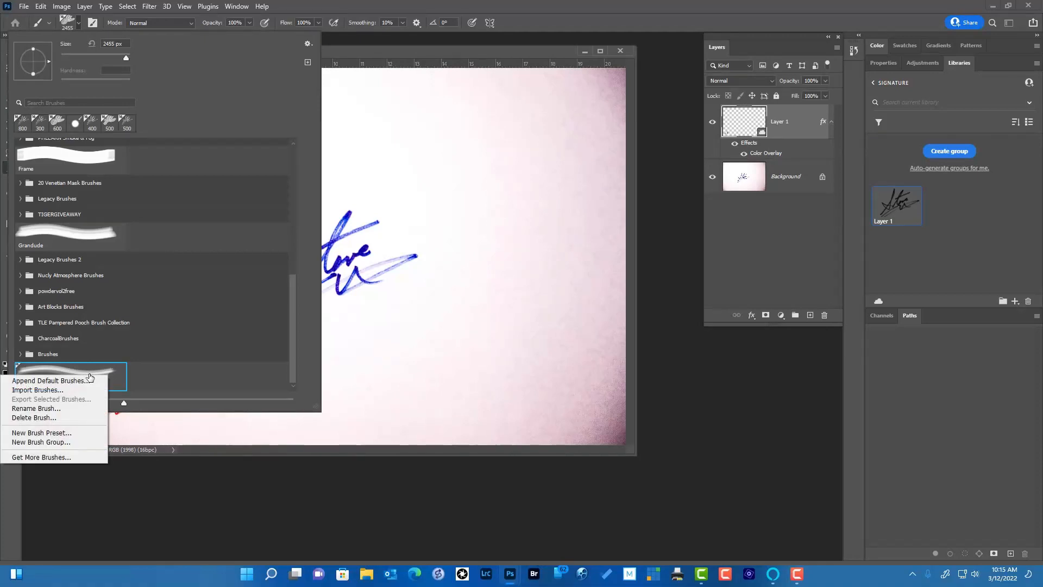
left_click(70, 417)
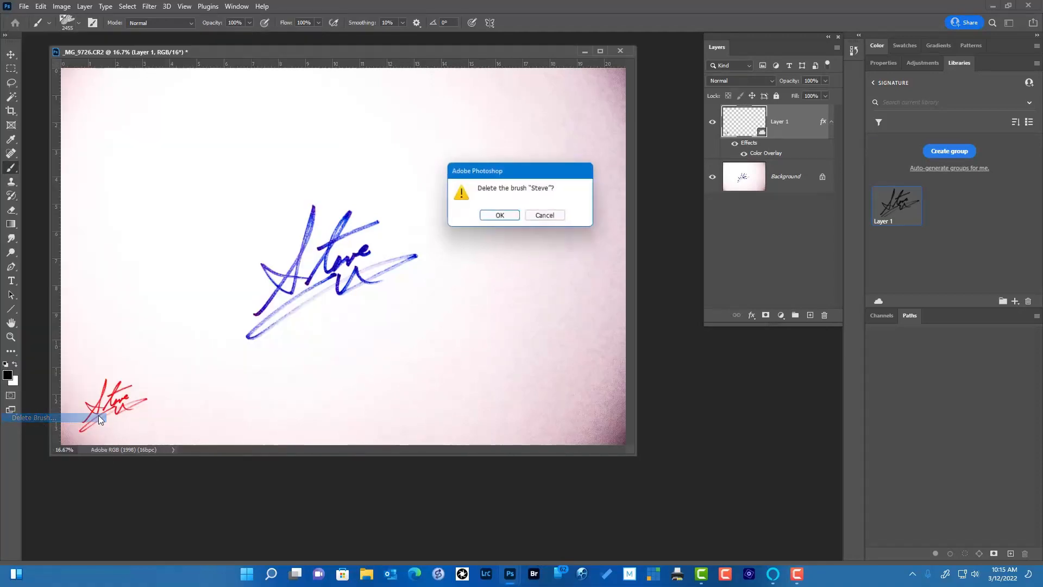
left_click(499, 217)
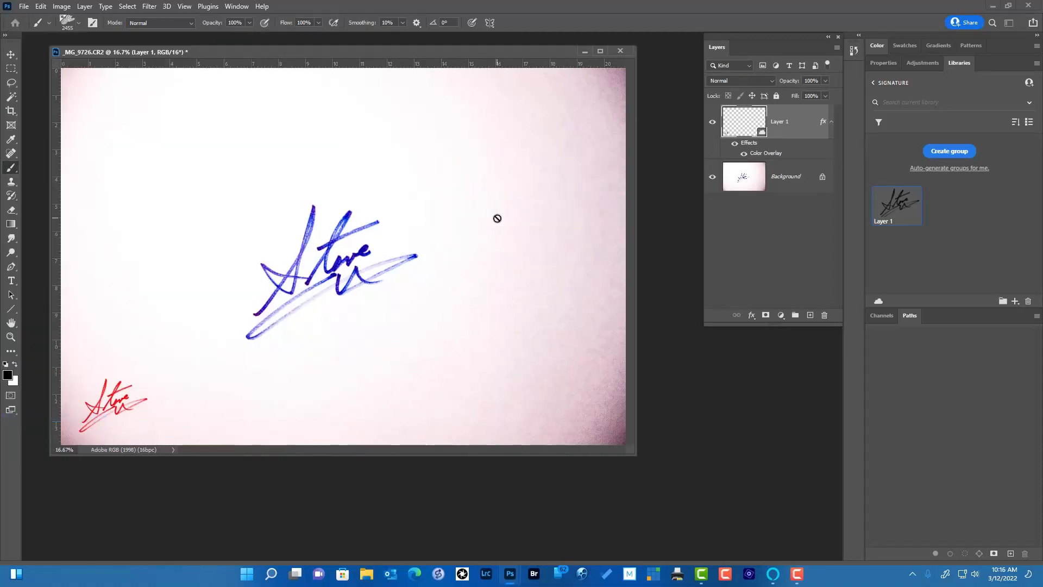
Place a second copy of the library signature below the large blue signature in the photo and enlarge it slightly
key("ctrl")
key("ctrl")
key("ctrl")
key("ctrl")
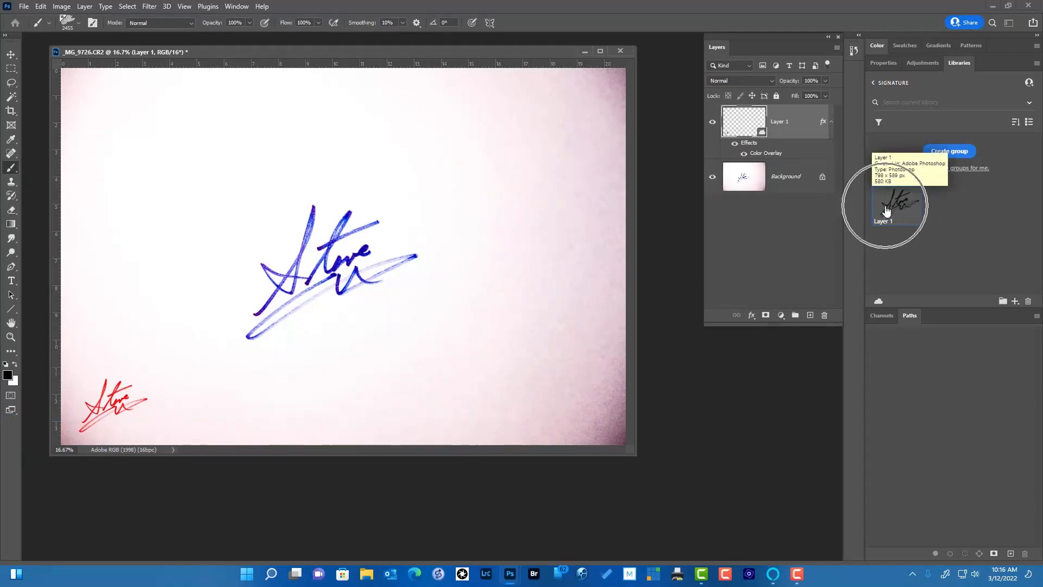
left_click_drag(887, 211, 614, 413)
left_click_drag(695, 430, 695, 430)
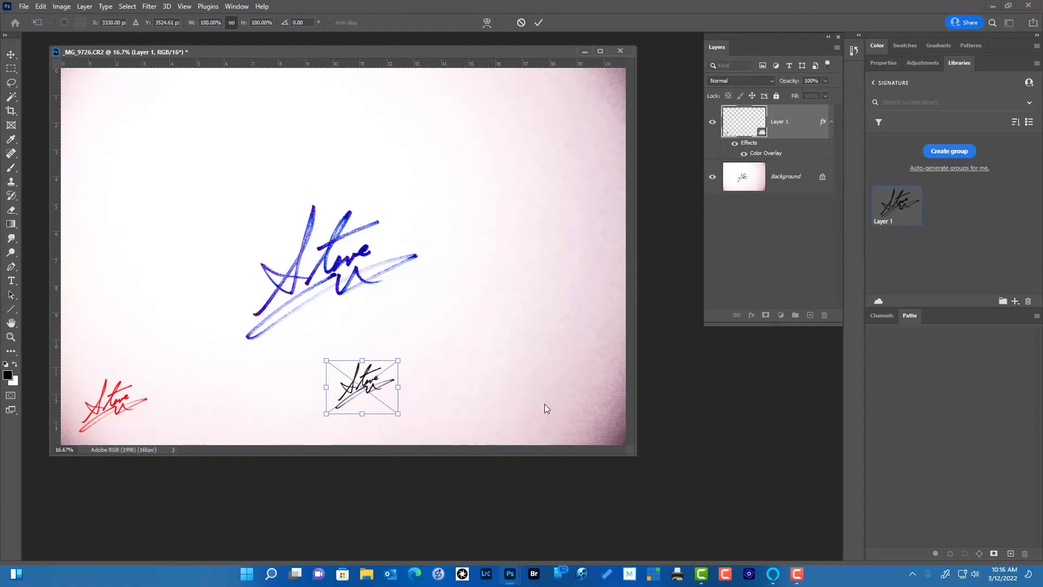
mouse_move(398, 360)
left_mouse_down()
mouse_move(462, 314)
mouse_move(433, 334)
left_mouse_up()
key("Return")
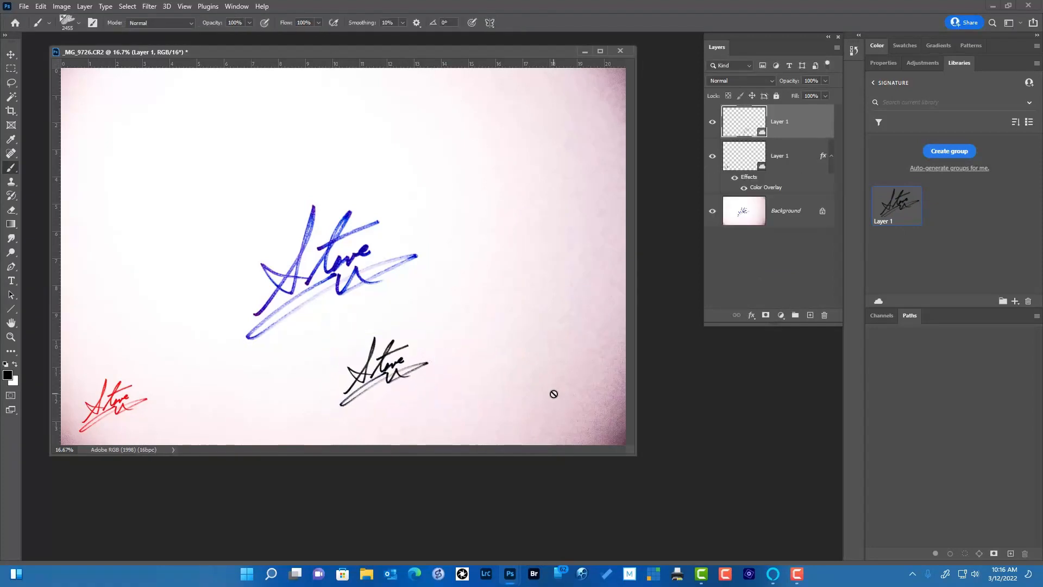